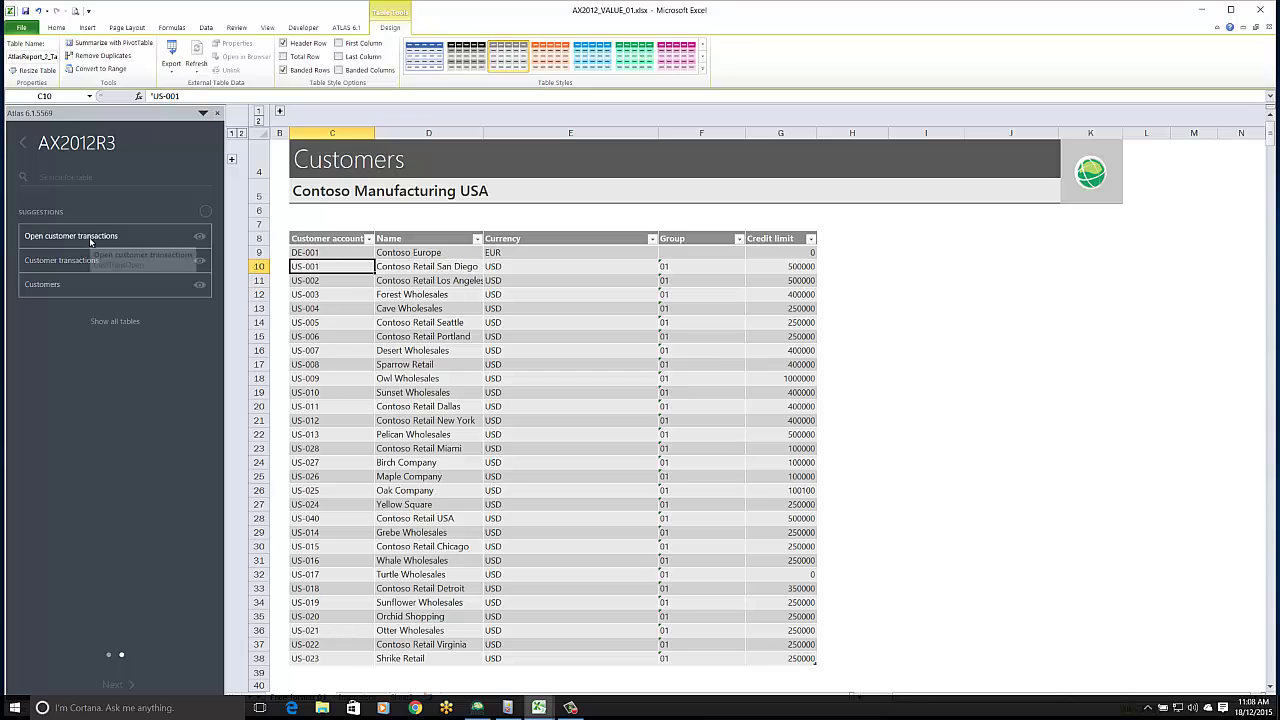
# Step: Choose the Open customer transactions table and add its Customer account and Amount fields
pyautogui.click(90, 238)
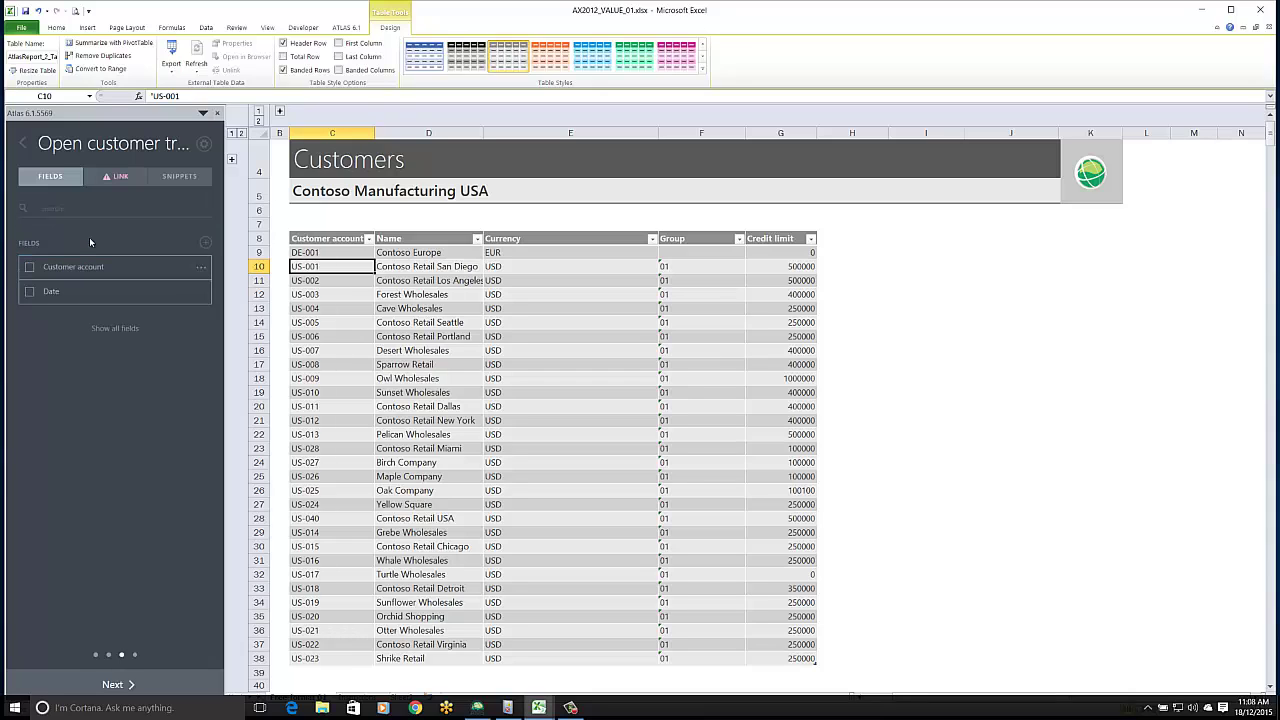
pyautogui.click(29, 266)
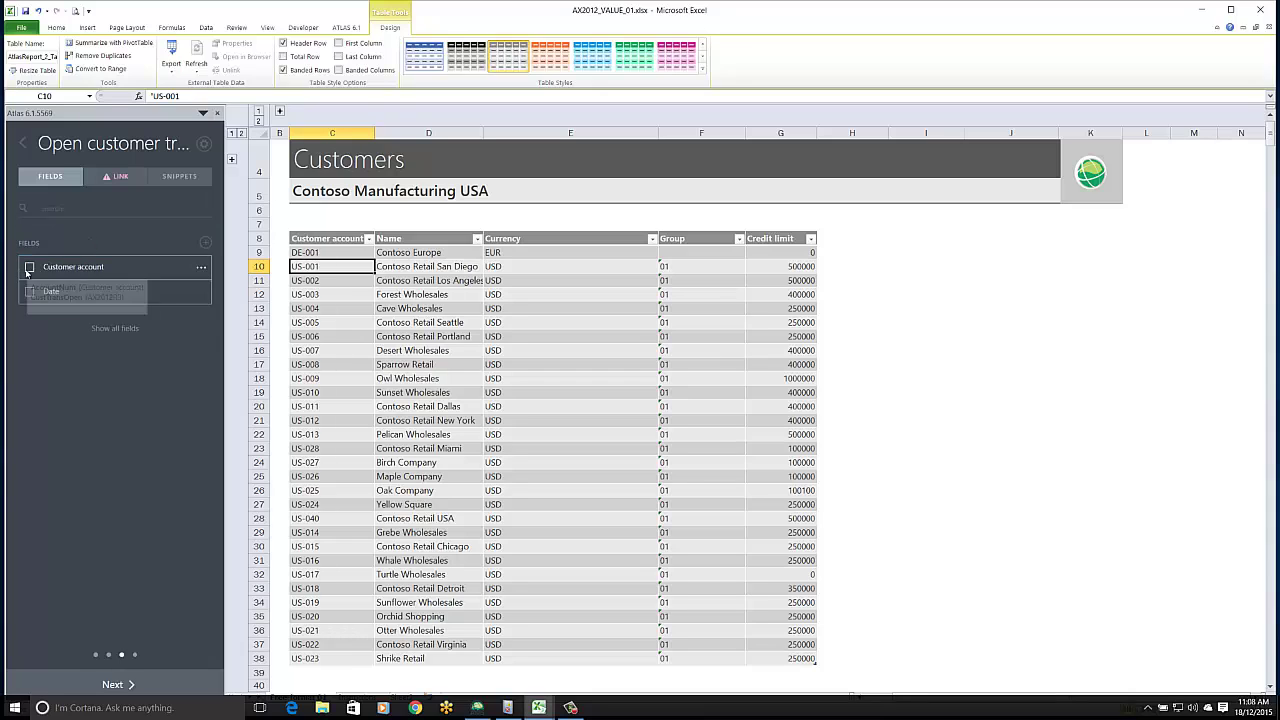
pyautogui.click(72, 209)
pyautogui.write('amount')
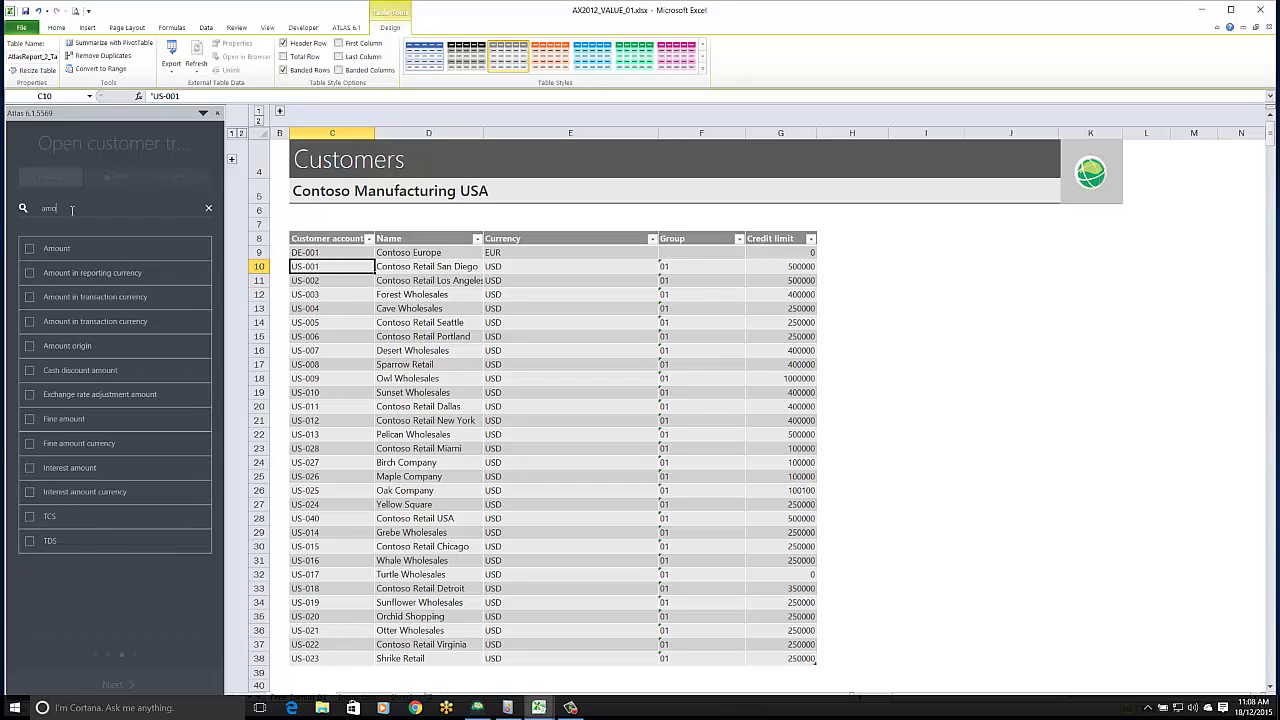
pyautogui.click(30, 249)
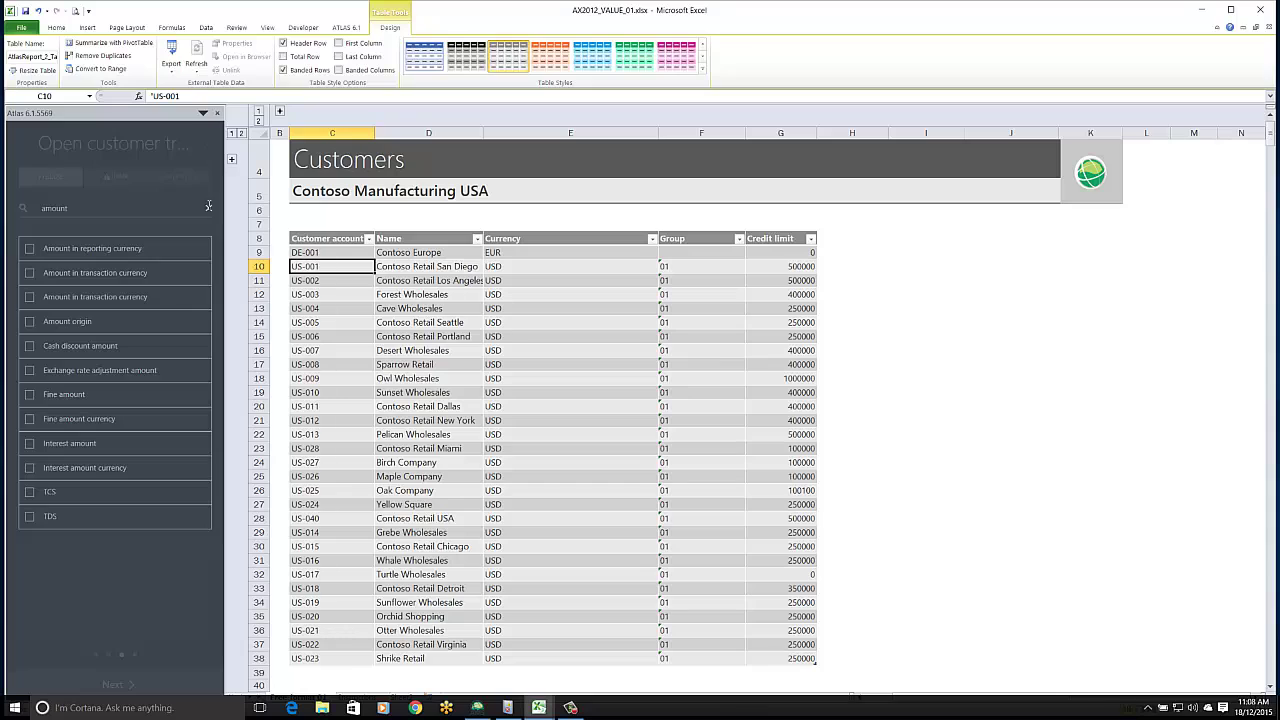
pyautogui.click(208, 206)
# Step: Link the open transactions to the customers by Customer account on both sides, using an Outer join
pyautogui.click(119, 178)
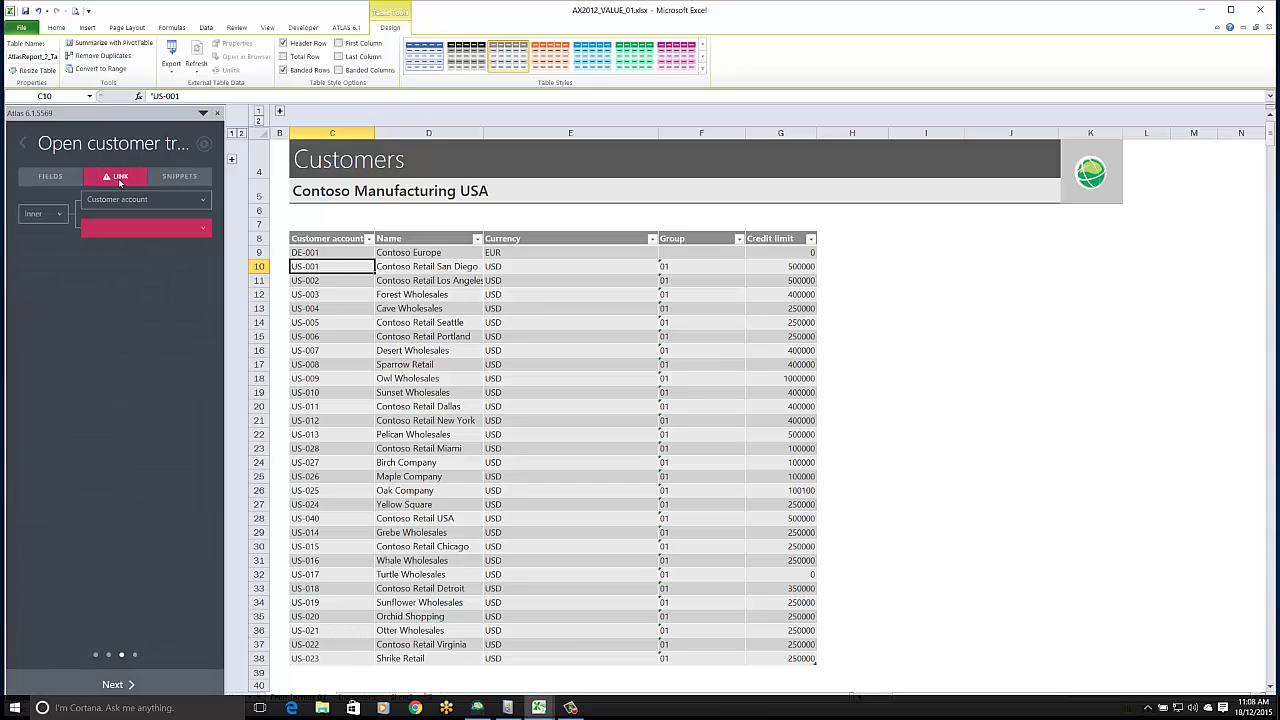
pyautogui.click(197, 234)
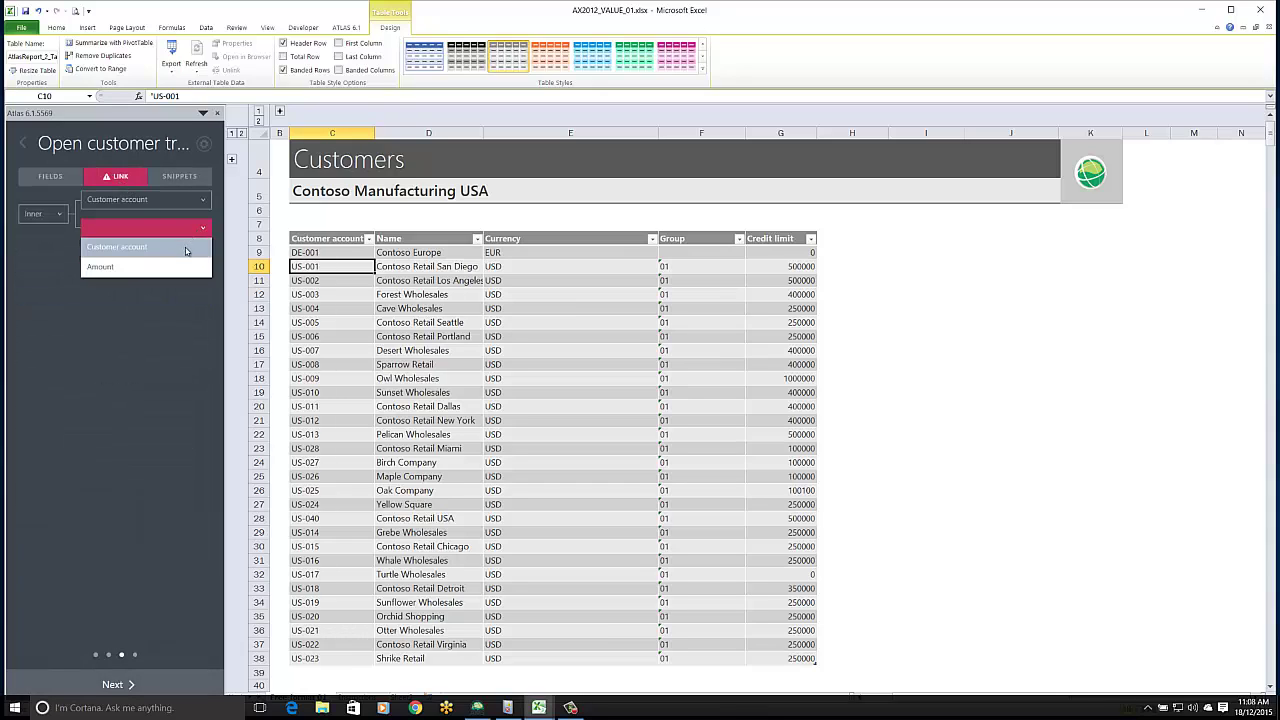
pyautogui.click(130, 248)
pyautogui.click(59, 215)
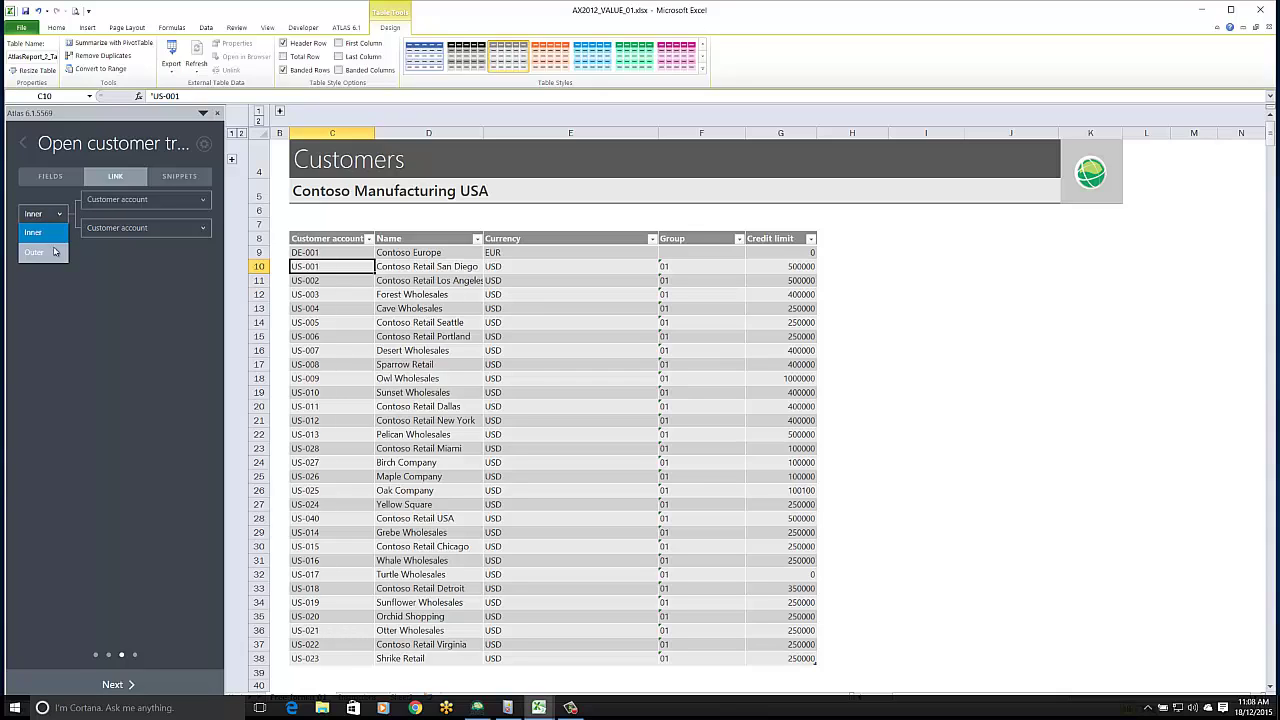
pyautogui.click(55, 252)
# Step: Hide the added Customer account field of the open transactions and aggregate the Amount field as Sum
pyautogui.click(63, 180)
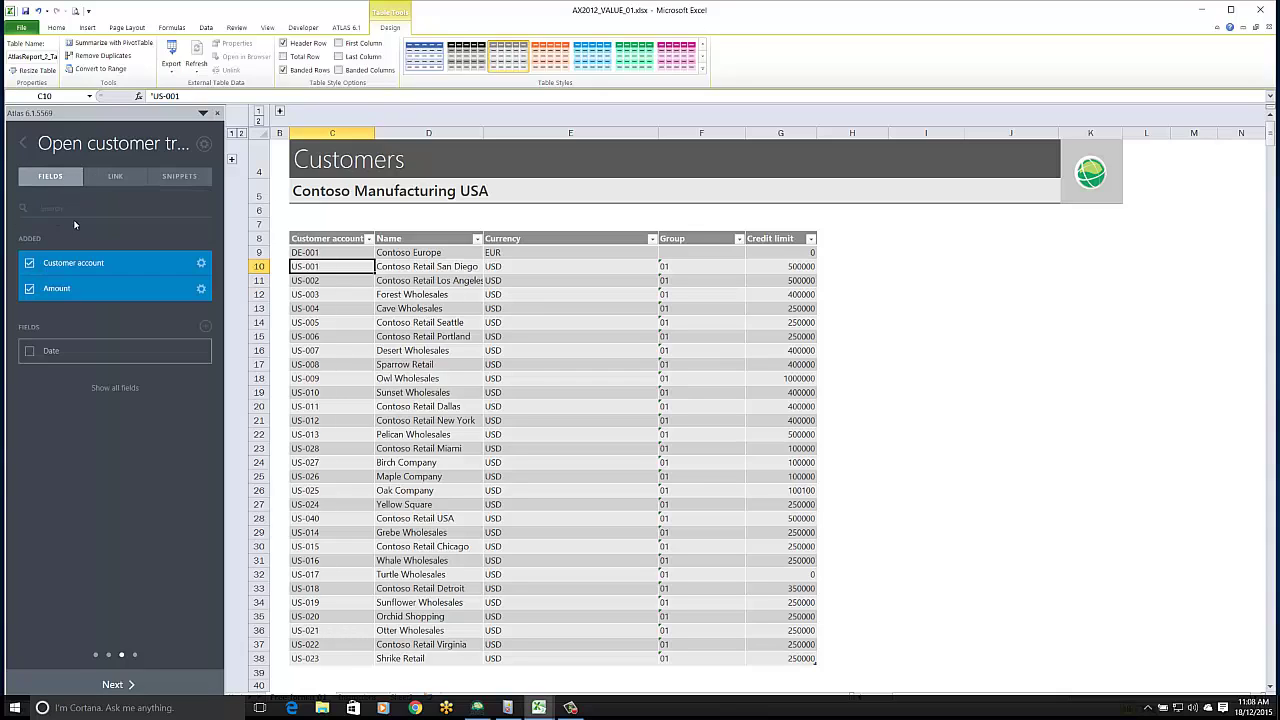
pyautogui.rightClick(84, 263)
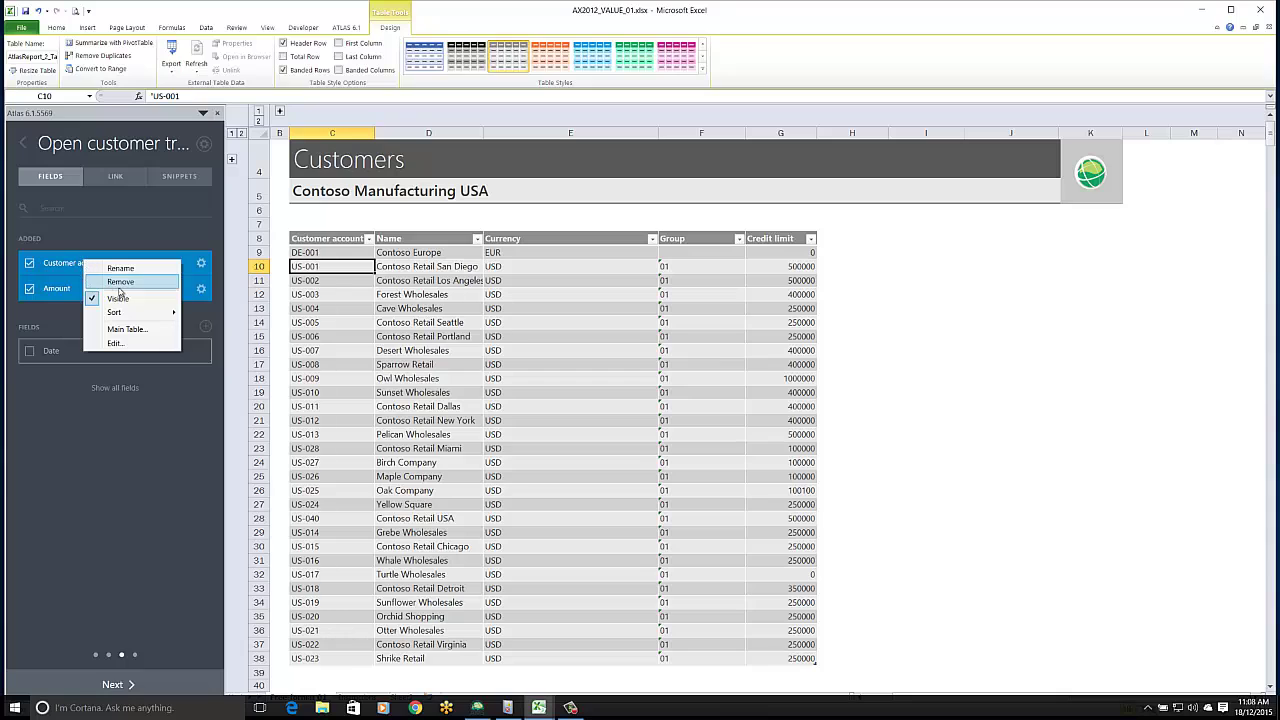
pyautogui.click(107, 297)
pyautogui.rightClick(105, 291)
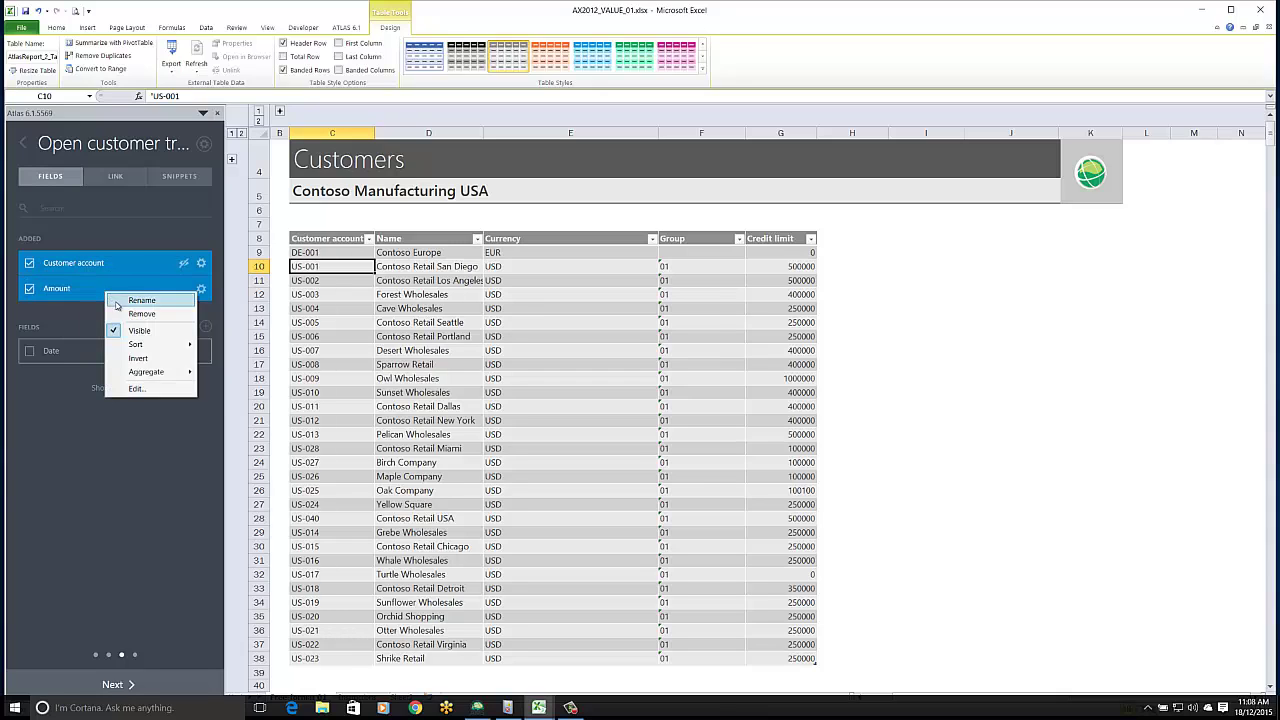
pyautogui.moveTo(148, 376)
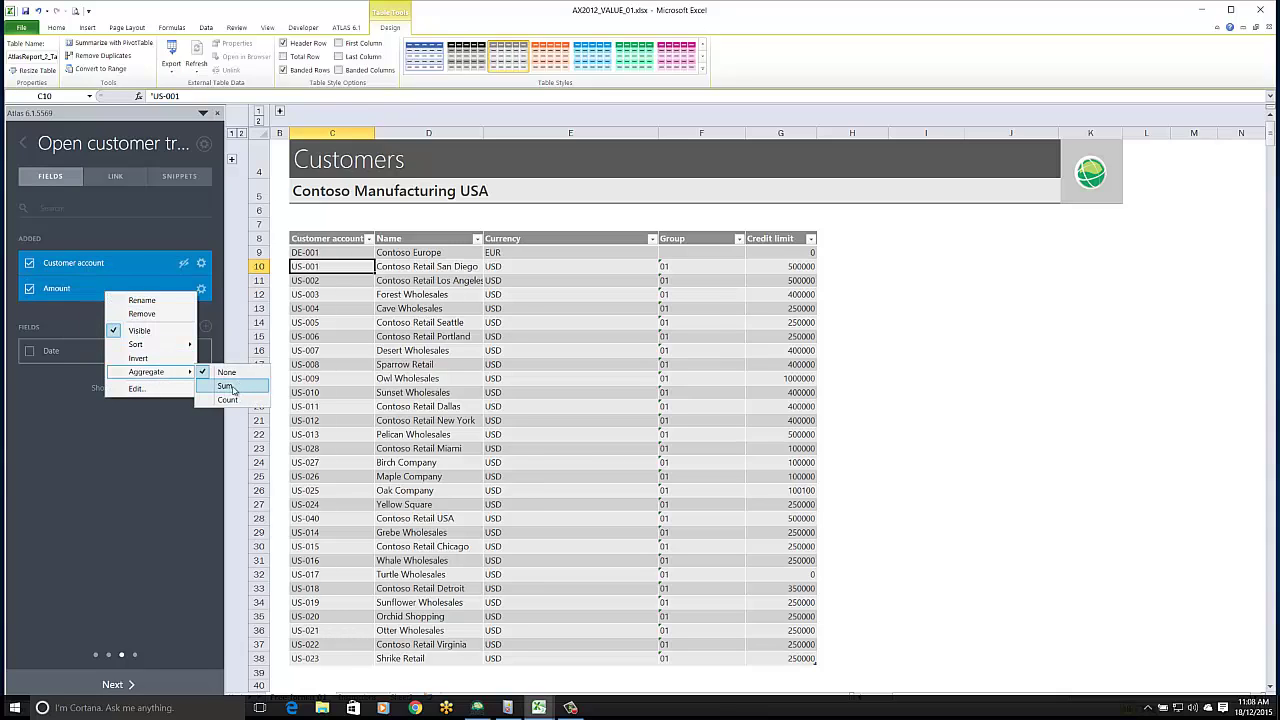
pyautogui.click(224, 388)
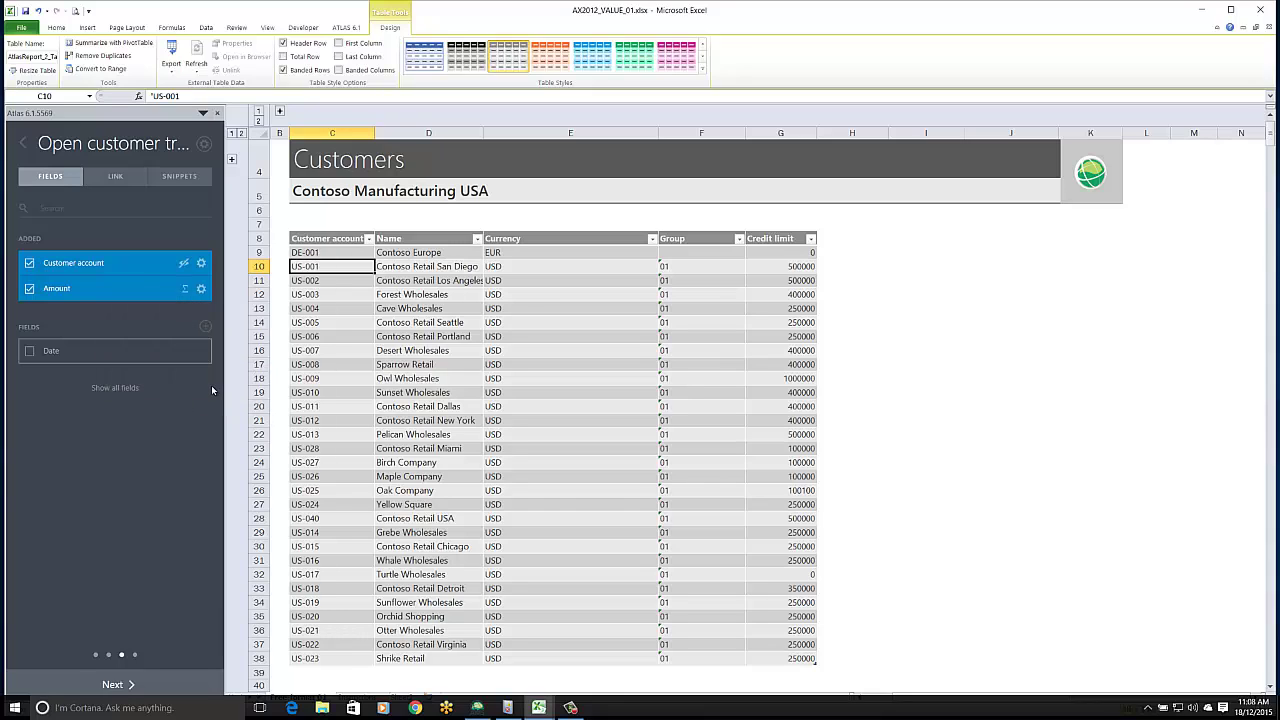
# Step: Rename the Amount field to "Open" and finish merging the open transactions into the customer report
pyautogui.rightClick(84, 288)
pyautogui.click(92, 295)
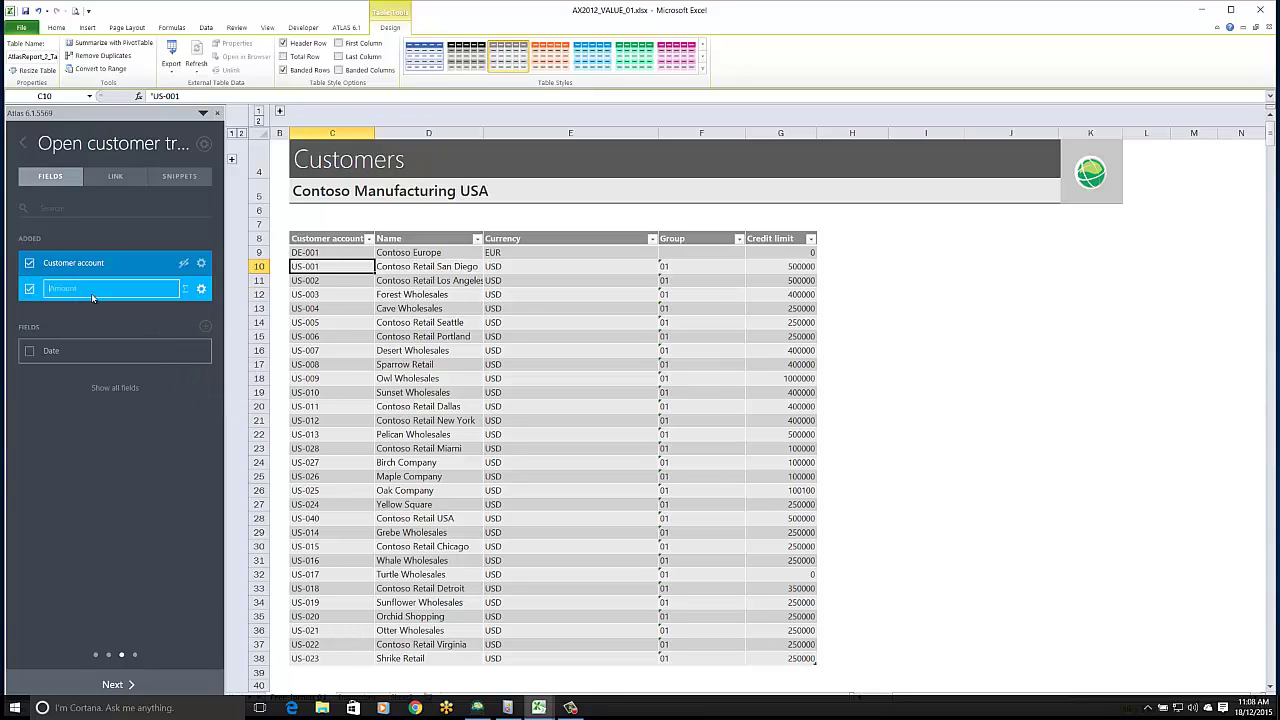
pyautogui.write('ID')
pyautogui.write('en')
pyautogui.press('Return')
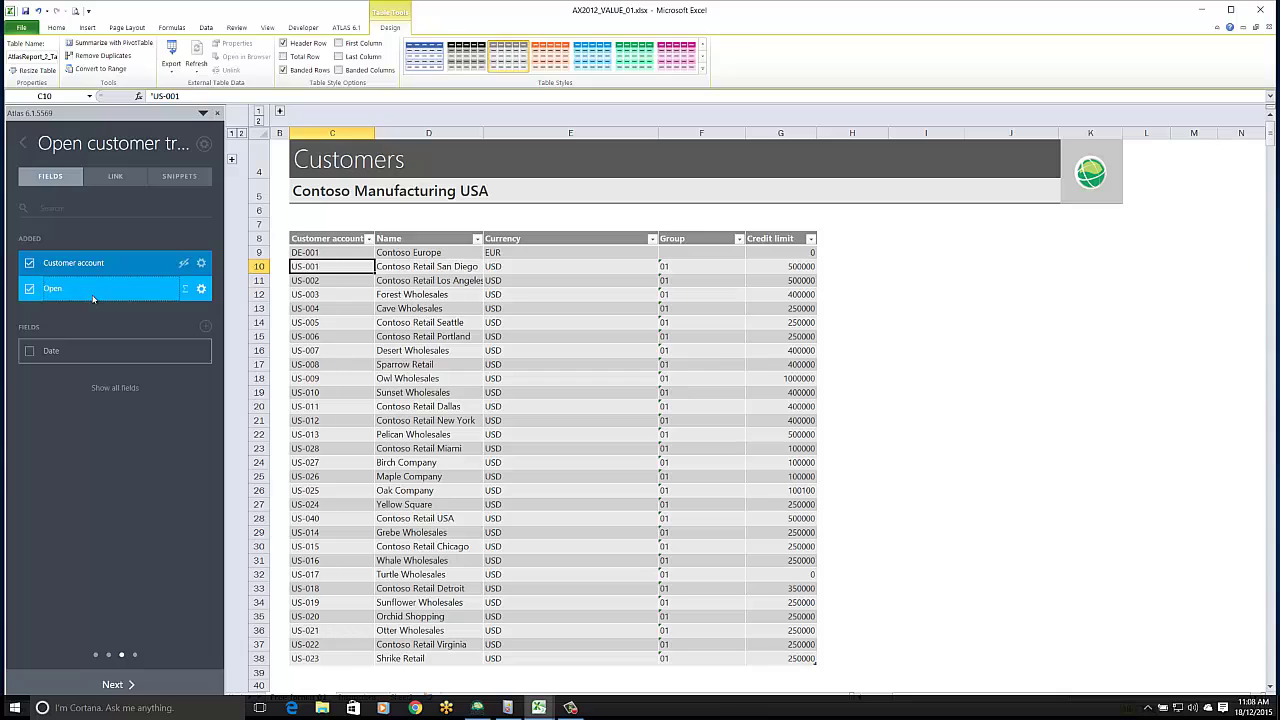
pyautogui.click(157, 688)
pyautogui.click(156, 686)
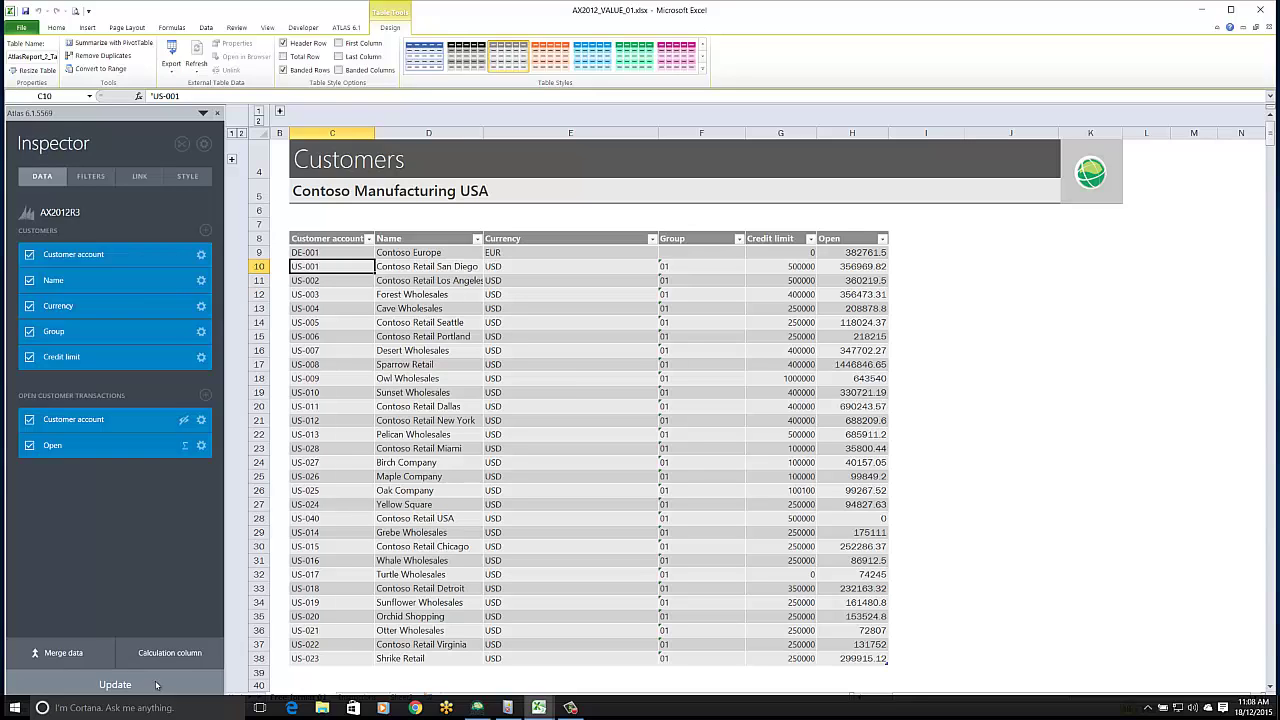
# Step: Start another data merge from the Sales cube source using its Customer invoices table
pyautogui.click(63, 653)
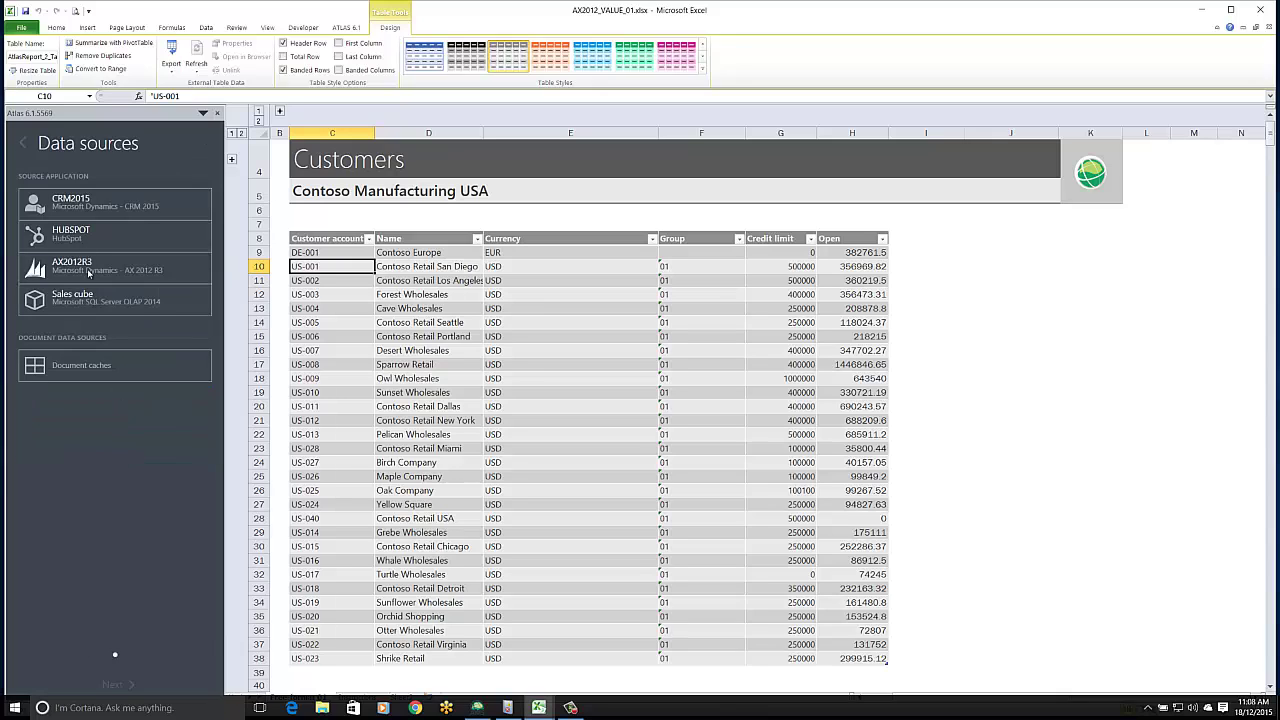
pyautogui.click(101, 295)
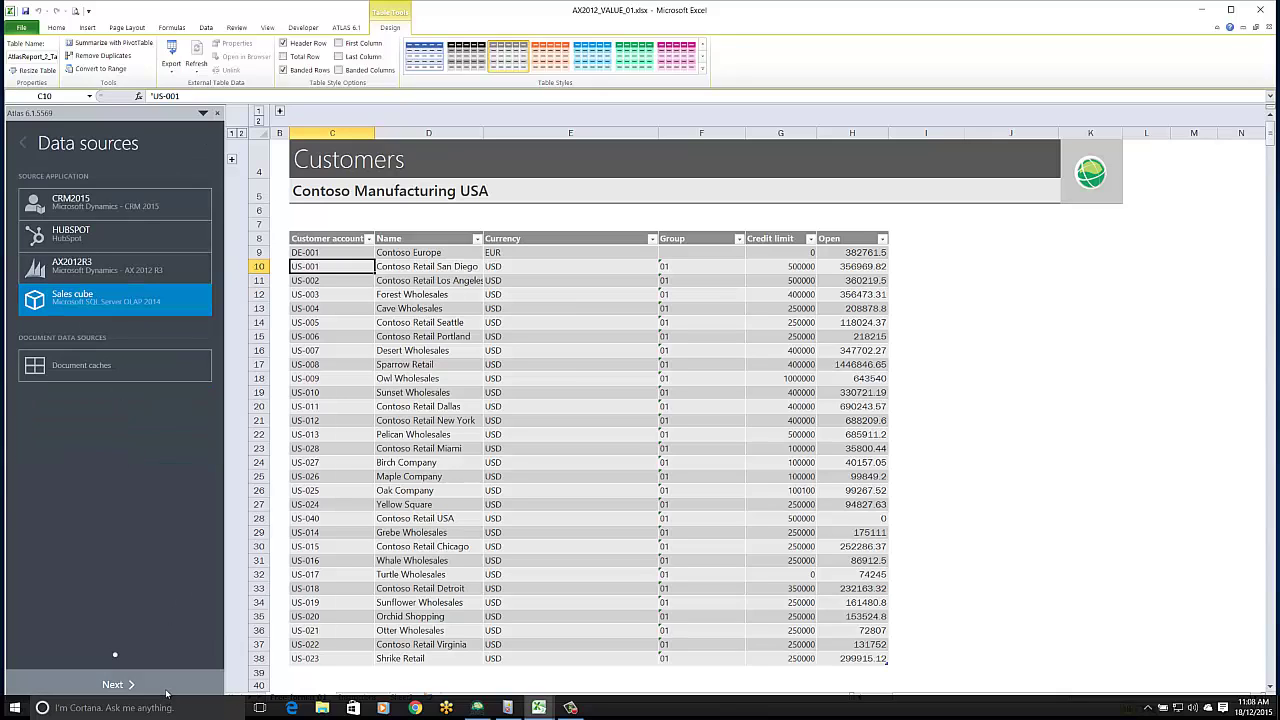
pyautogui.click(166, 690)
pyautogui.click(99, 250)
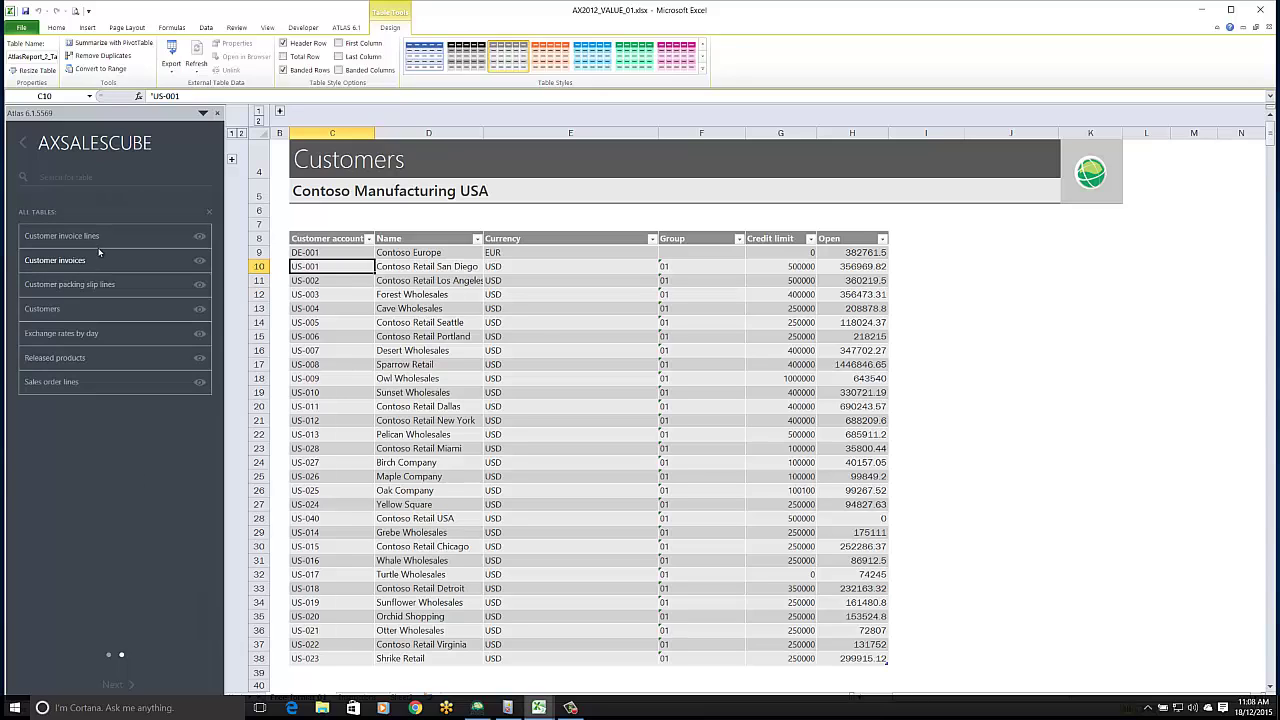
pyautogui.moveTo(52, 262); pyautogui.dragTo(55, 270)
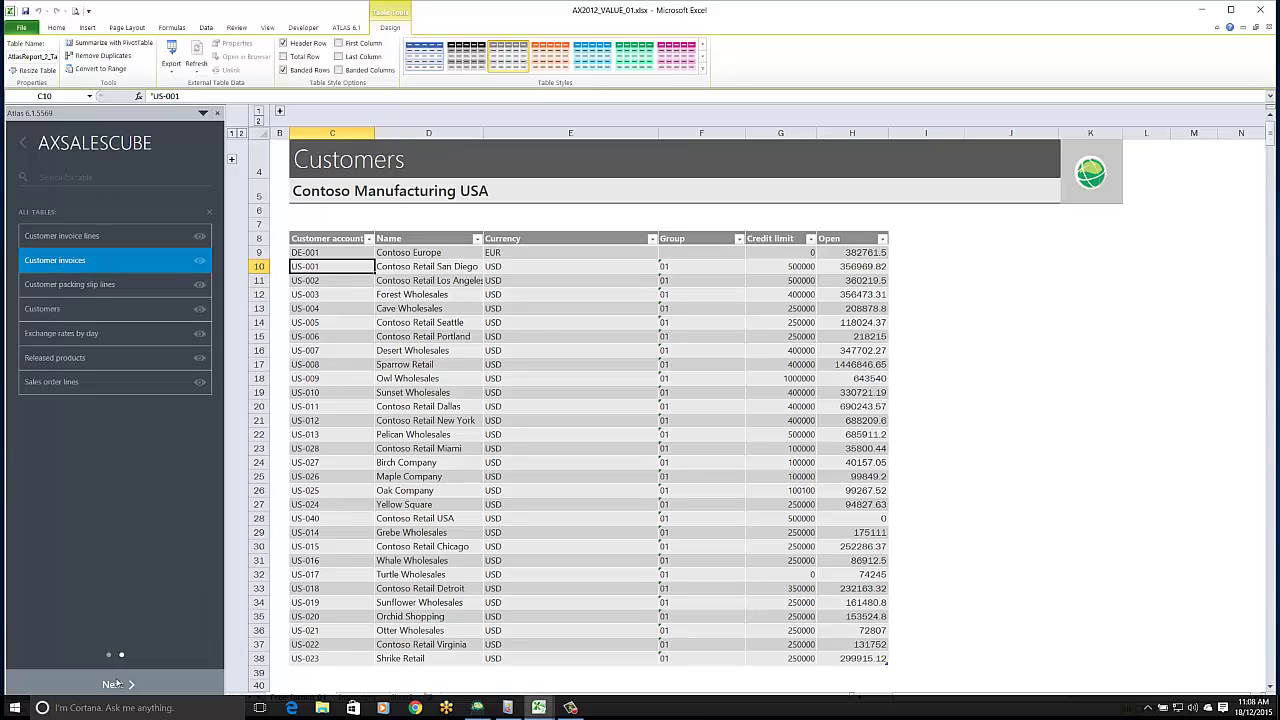
pyautogui.click(114, 684)
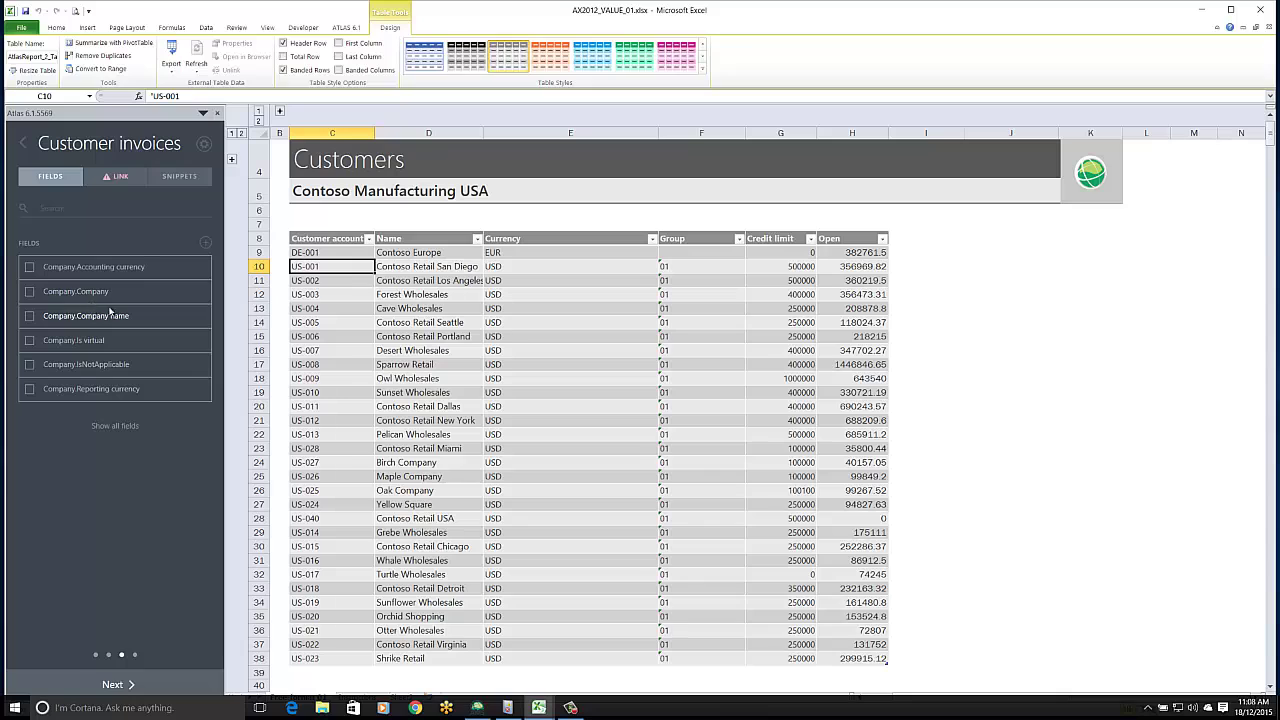
# Step: Search the invoice fields for "customer" and add Customer - Invoice account.Customer
pyautogui.click(92, 210)
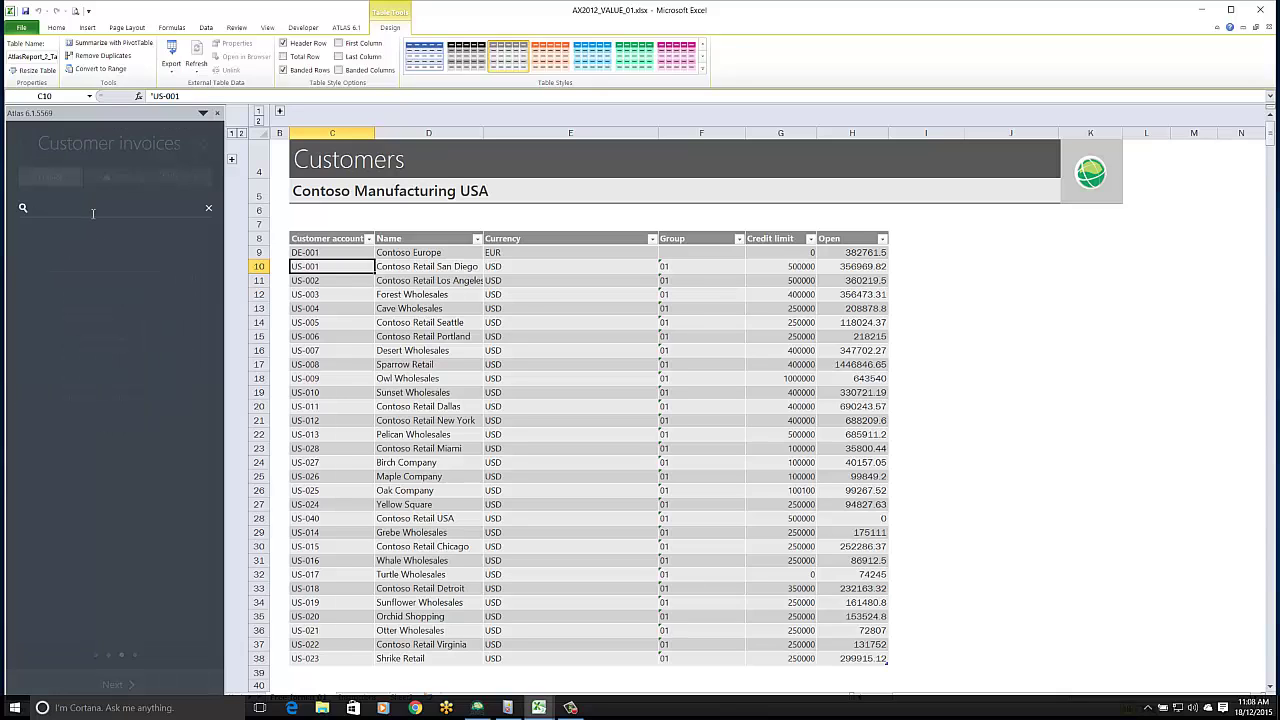
pyautogui.write('customer')
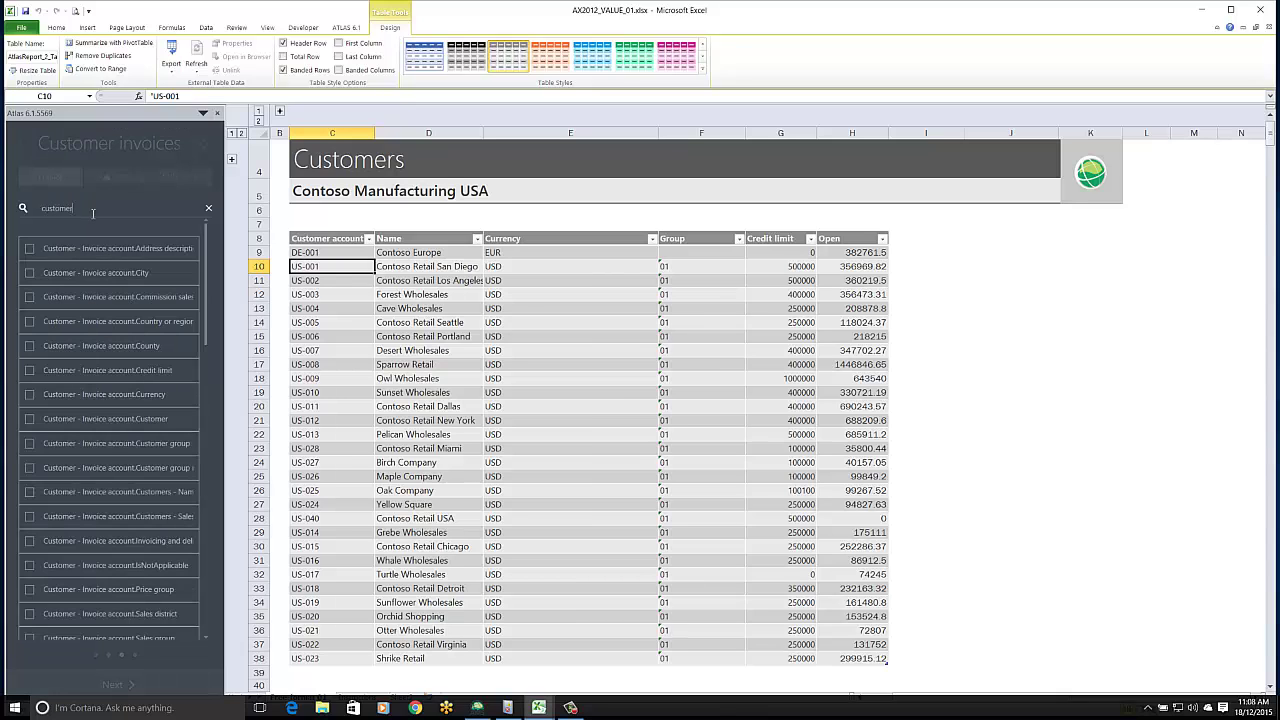
pyautogui.click(29, 419)
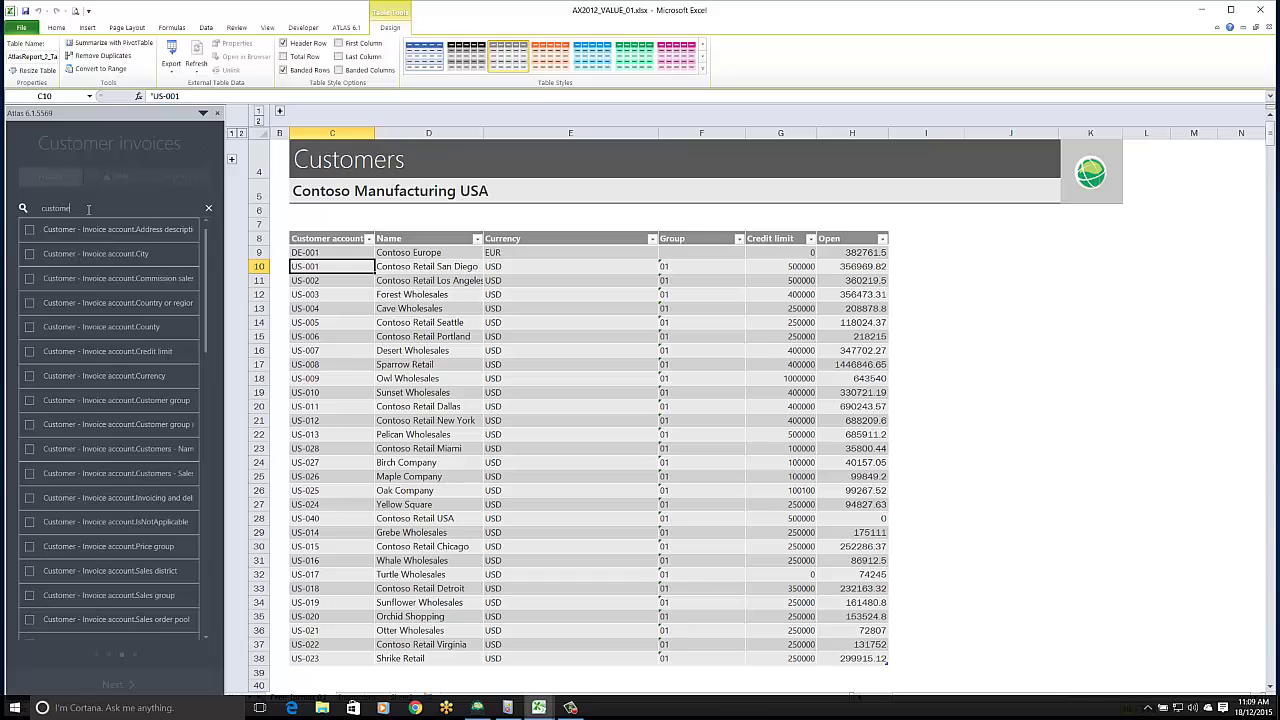
# Step: Search the invoice fields for "amount" instead and add Customer invoice amount - accounting currency
pyautogui.press('BackSpace')
pyautogui.press('BackSpace')
pyautogui.press('BackSpace')
pyautogui.press('BackSpace')
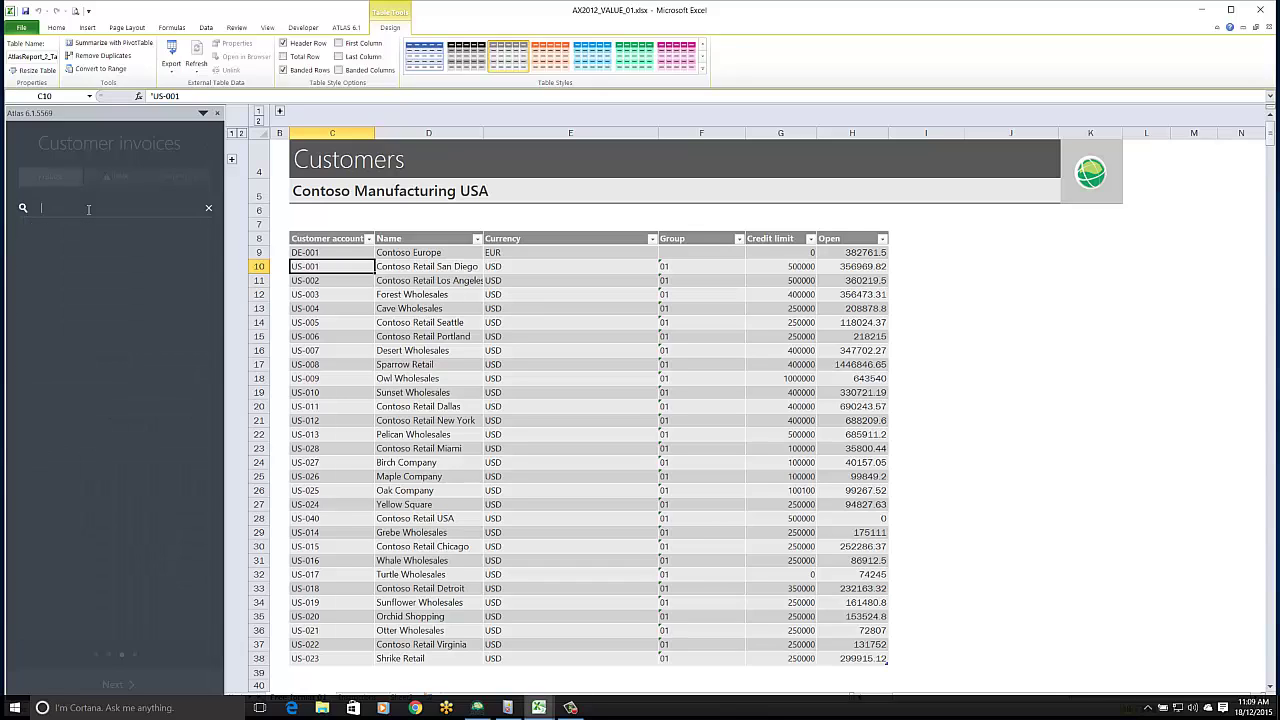
pyautogui.write('amount')
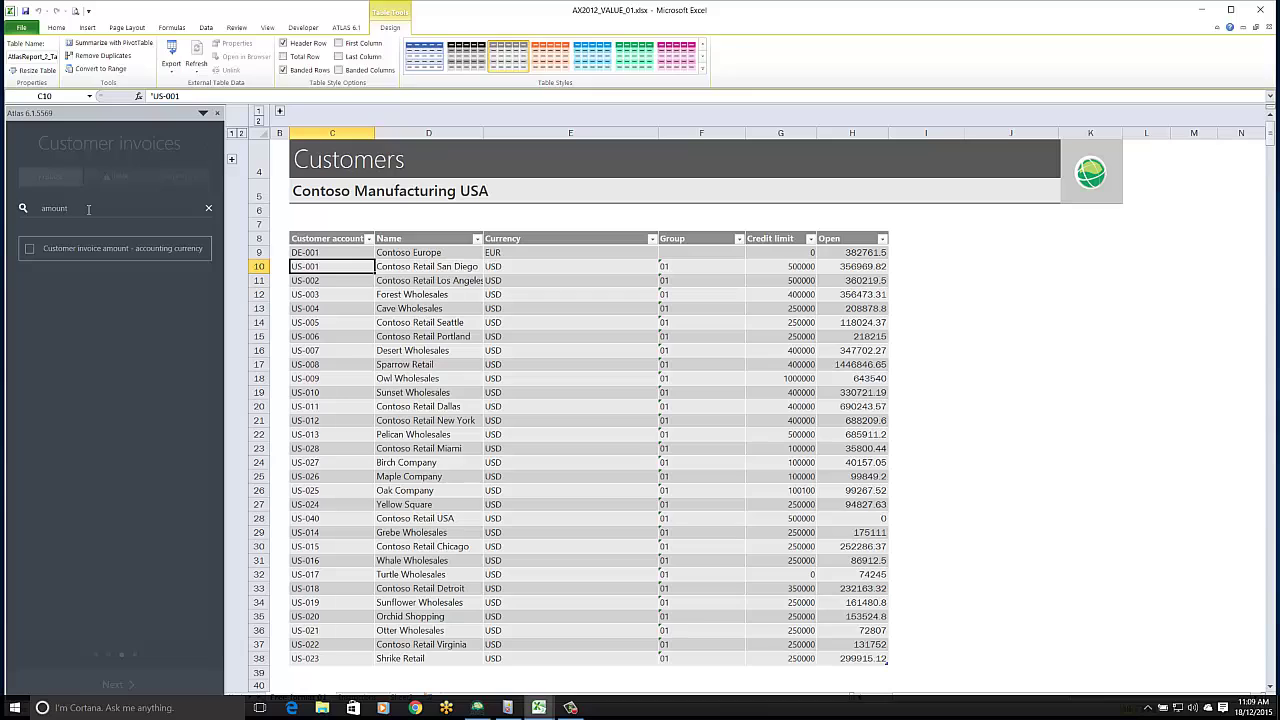
pyautogui.click(29, 248)
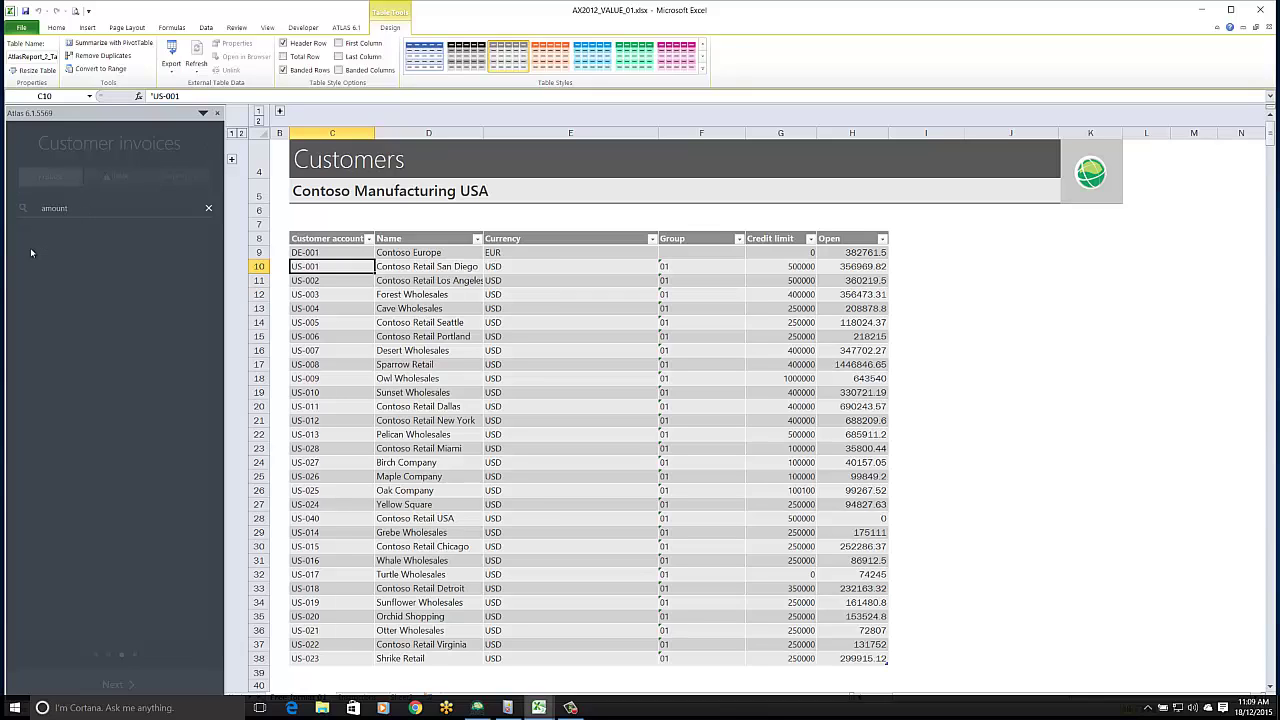
# Step: Search the invoice fields for "gross", add Gross profit margin, and return to the full field list
pyautogui.click(208, 209)
pyautogui.write('gross')
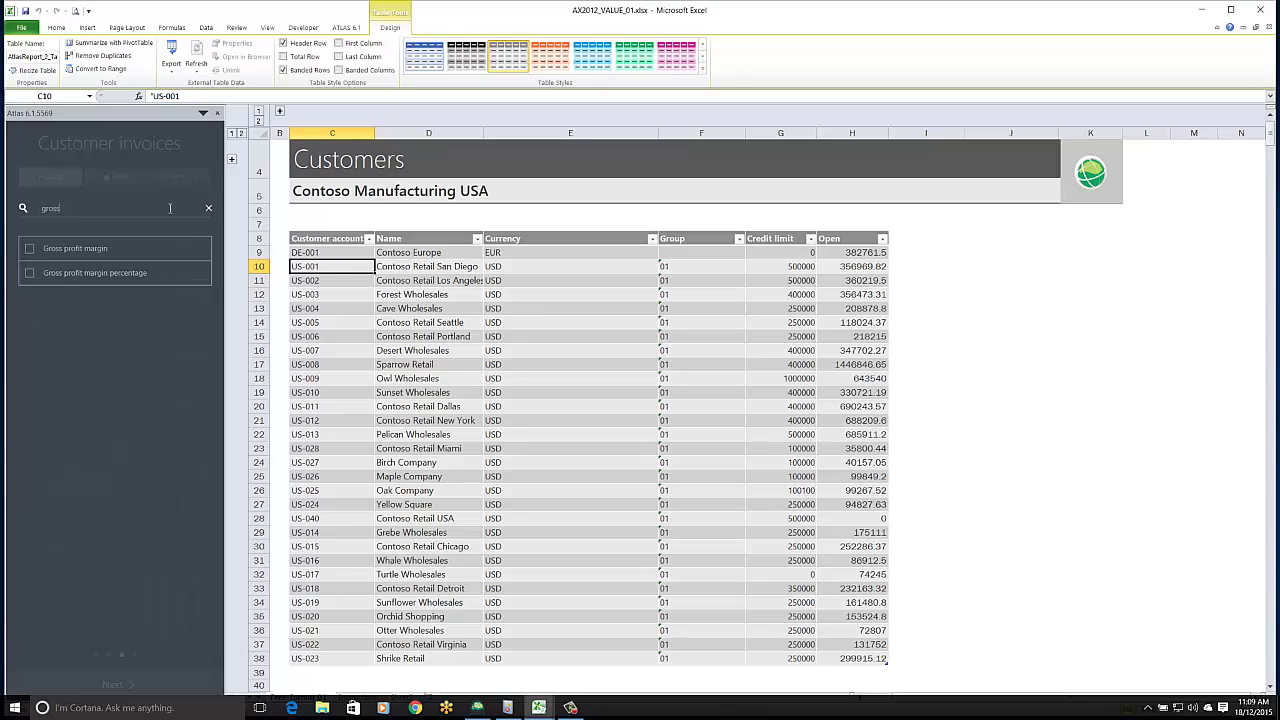
pyautogui.click(48, 246)
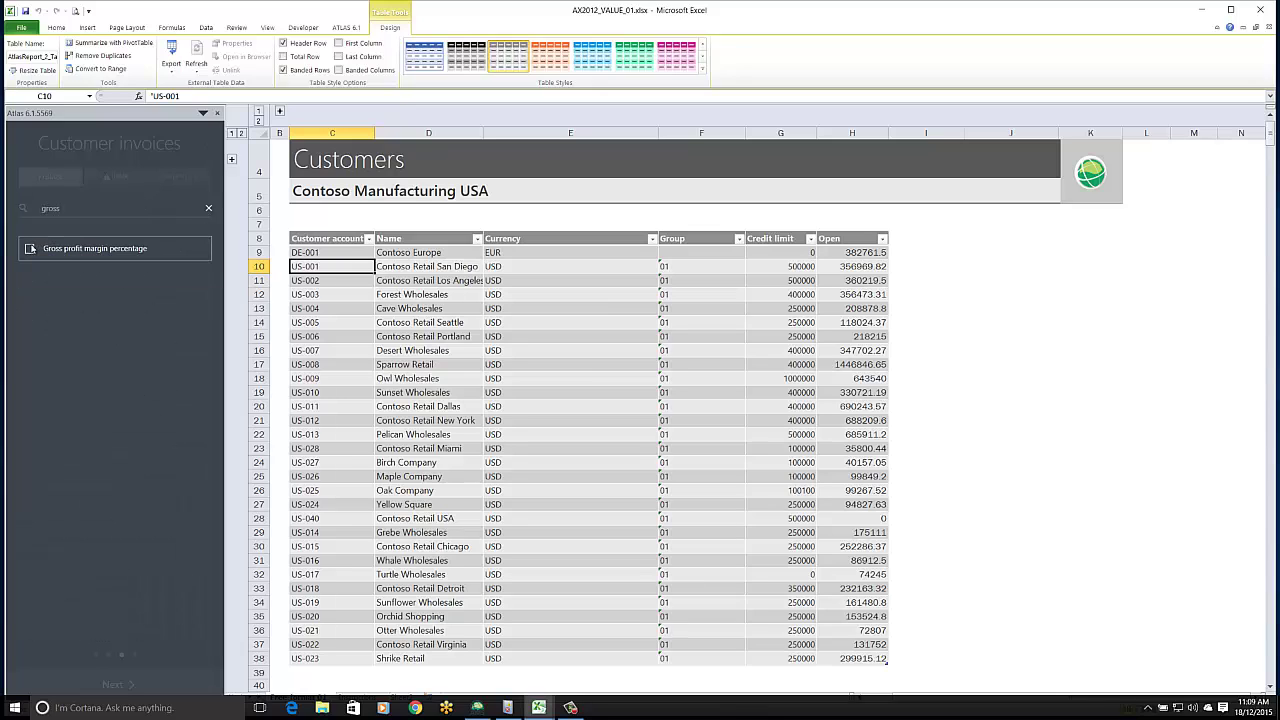
pyautogui.click(209, 209)
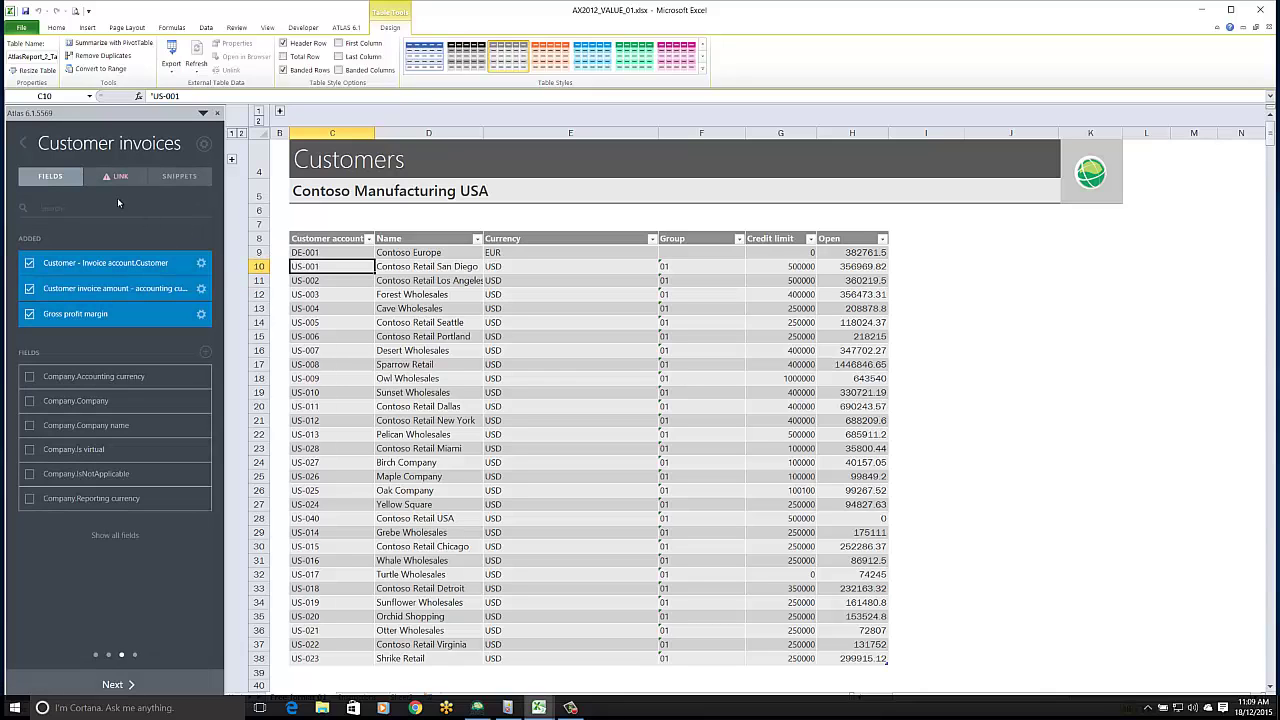
# Step: Link the report's Customer account to the invoices' Customer - Invoice account.Customer field with an Outer join
pyautogui.click(117, 180)
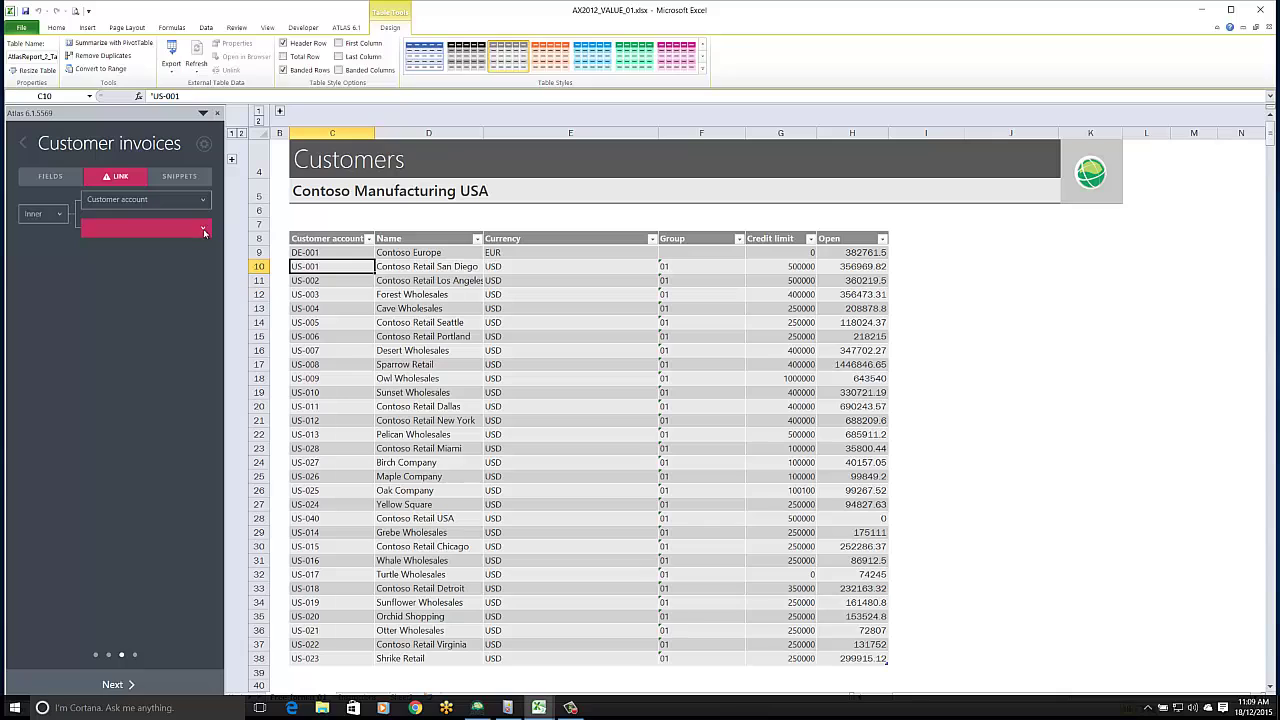
pyautogui.click(204, 230)
pyautogui.click(180, 248)
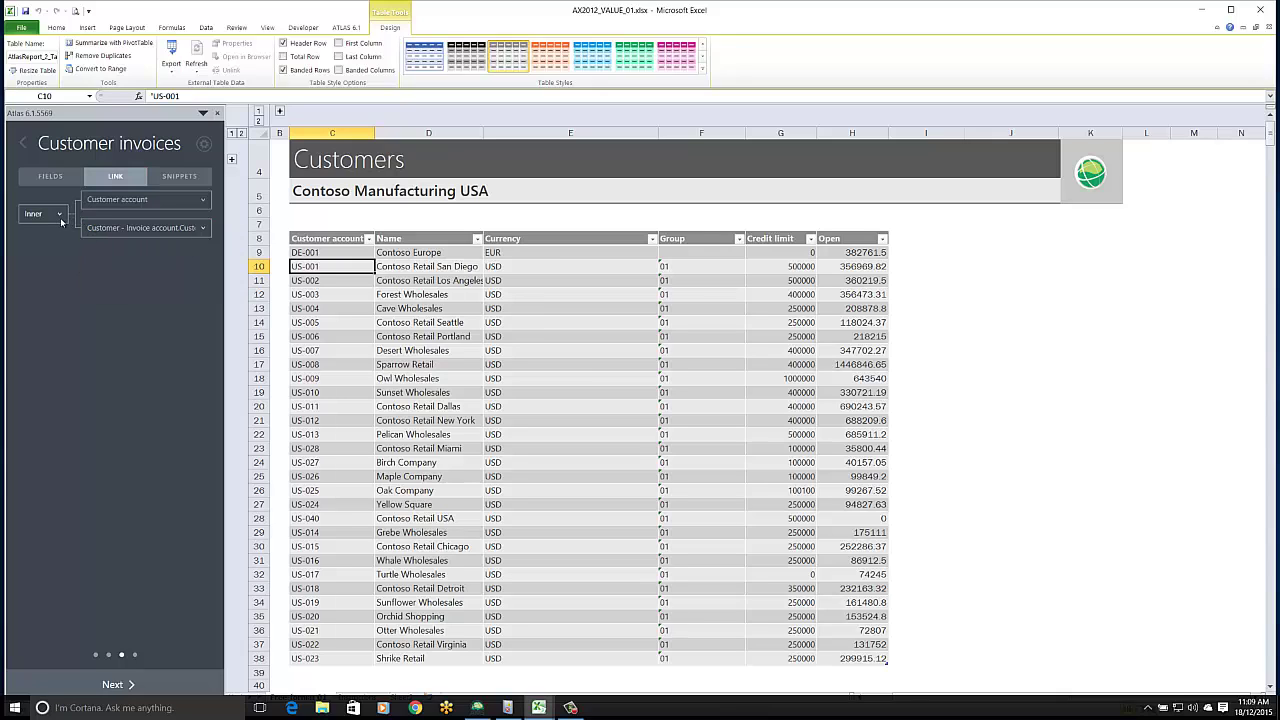
pyautogui.click(62, 222)
pyautogui.click(48, 238)
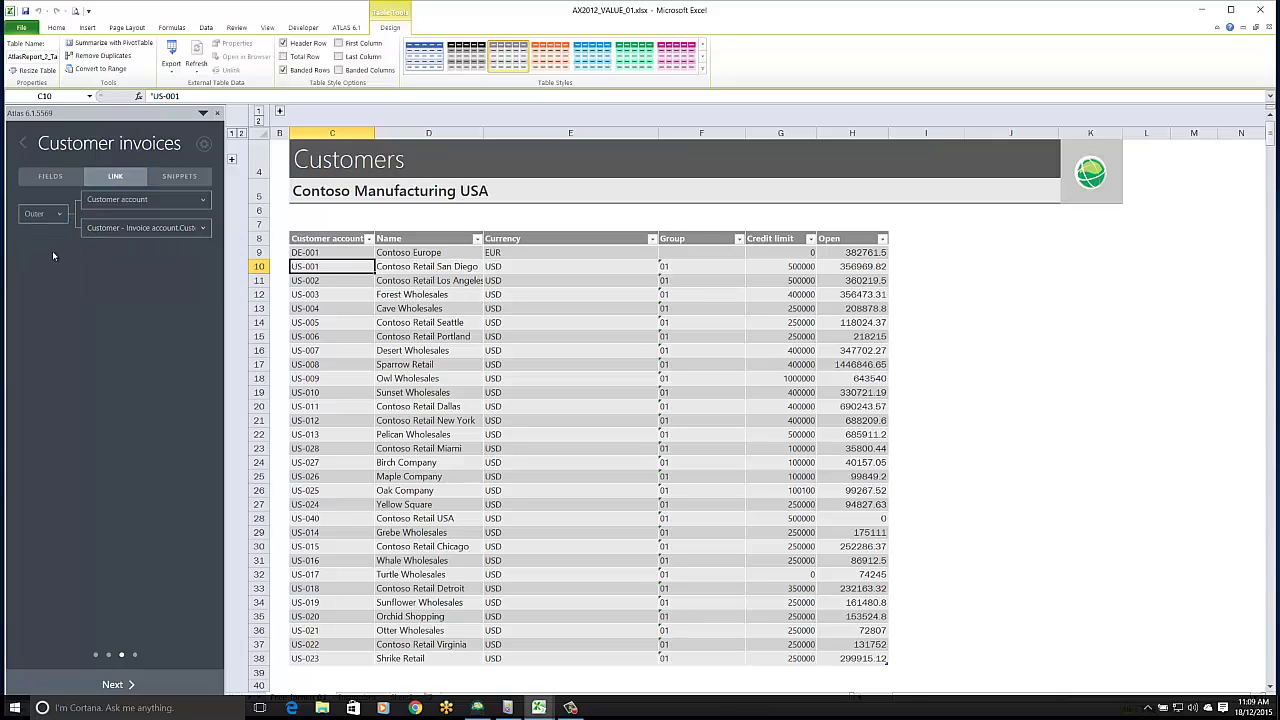
# Step: Hide the Customer - Invoice account.Customer field among the added invoice fields
pyautogui.click(51, 180)
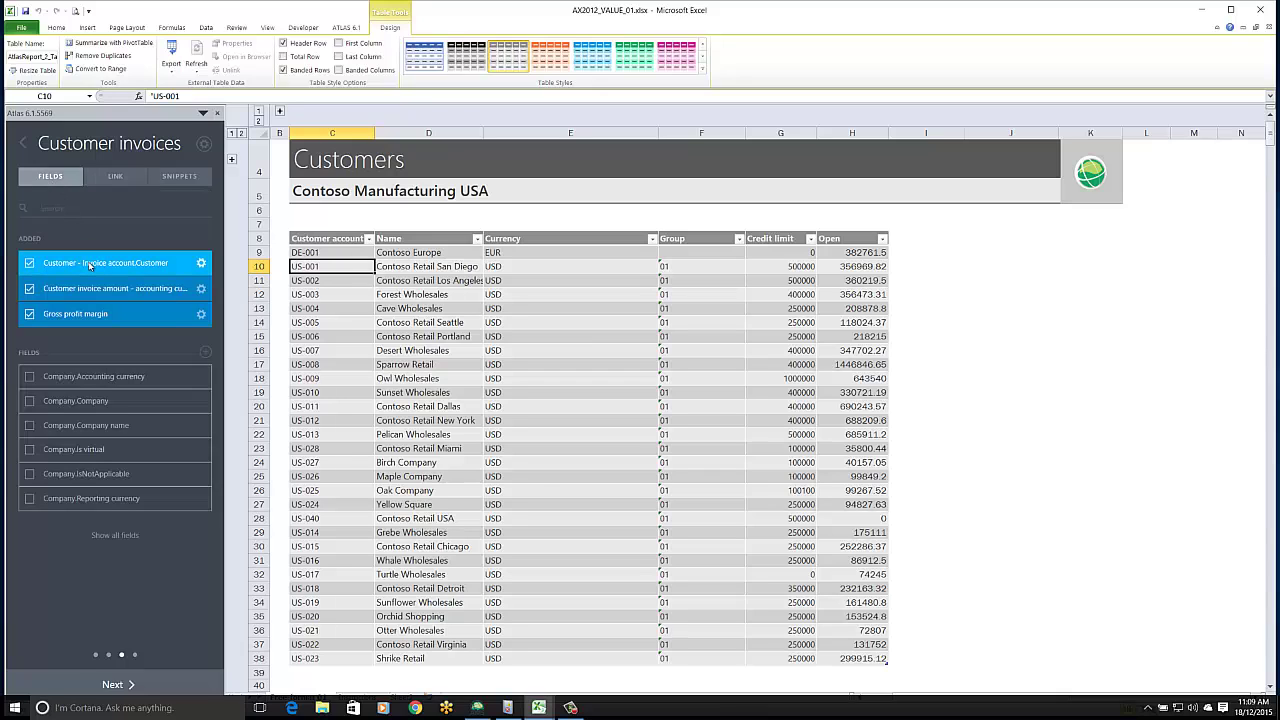
pyautogui.rightClick(89, 264)
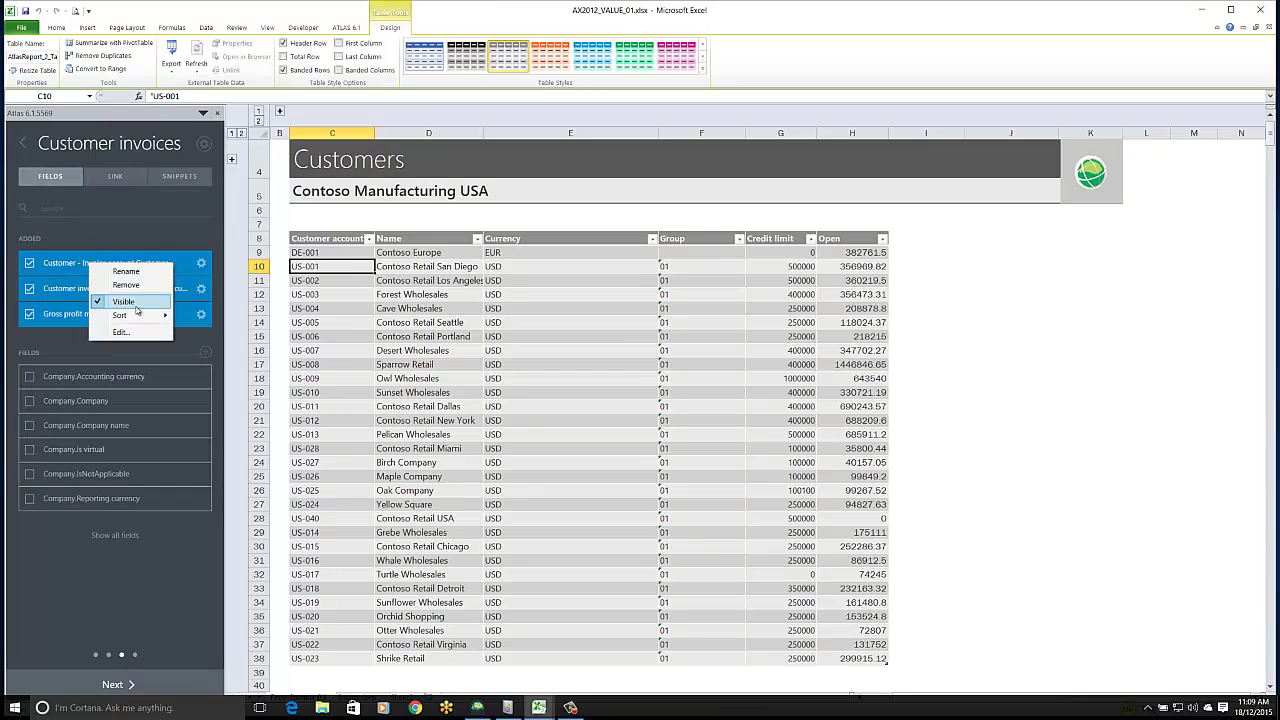
pyautogui.click(136, 306)
# Step: Rename the added Customer invoice amount - accounting currency field to "Invoice amount"
pyautogui.rightClick(86, 292)
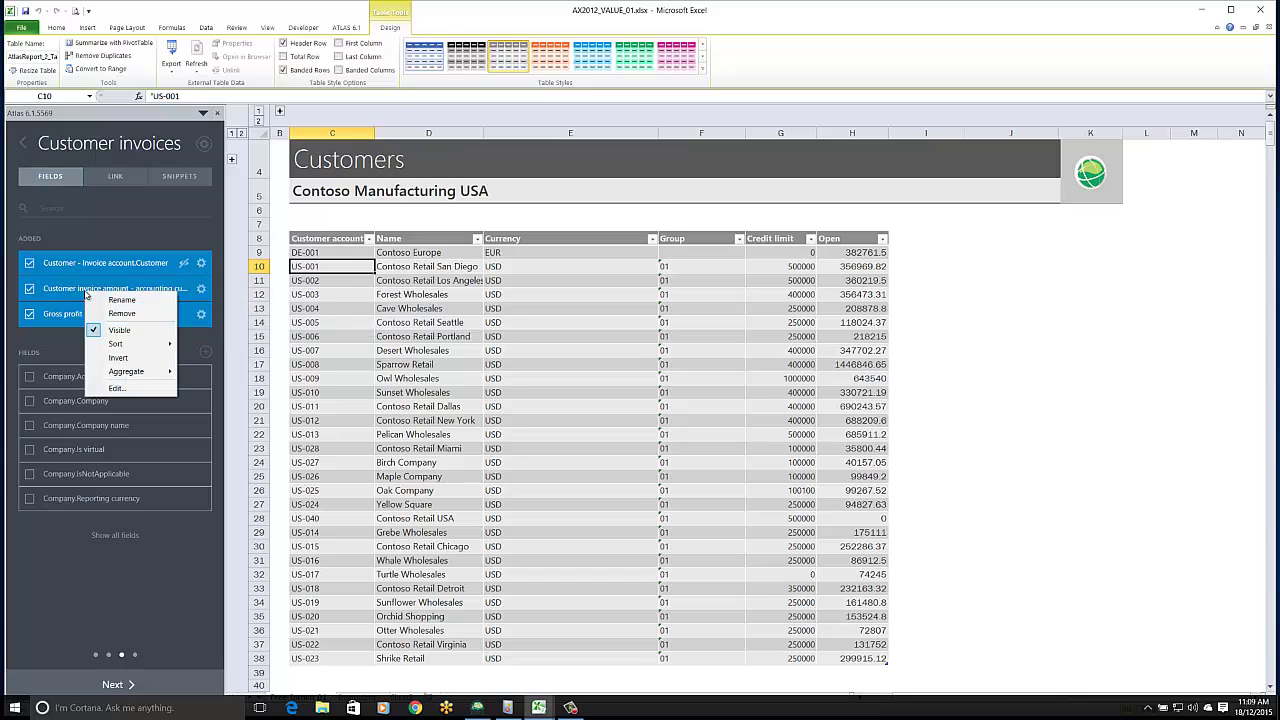
pyautogui.click(93, 301)
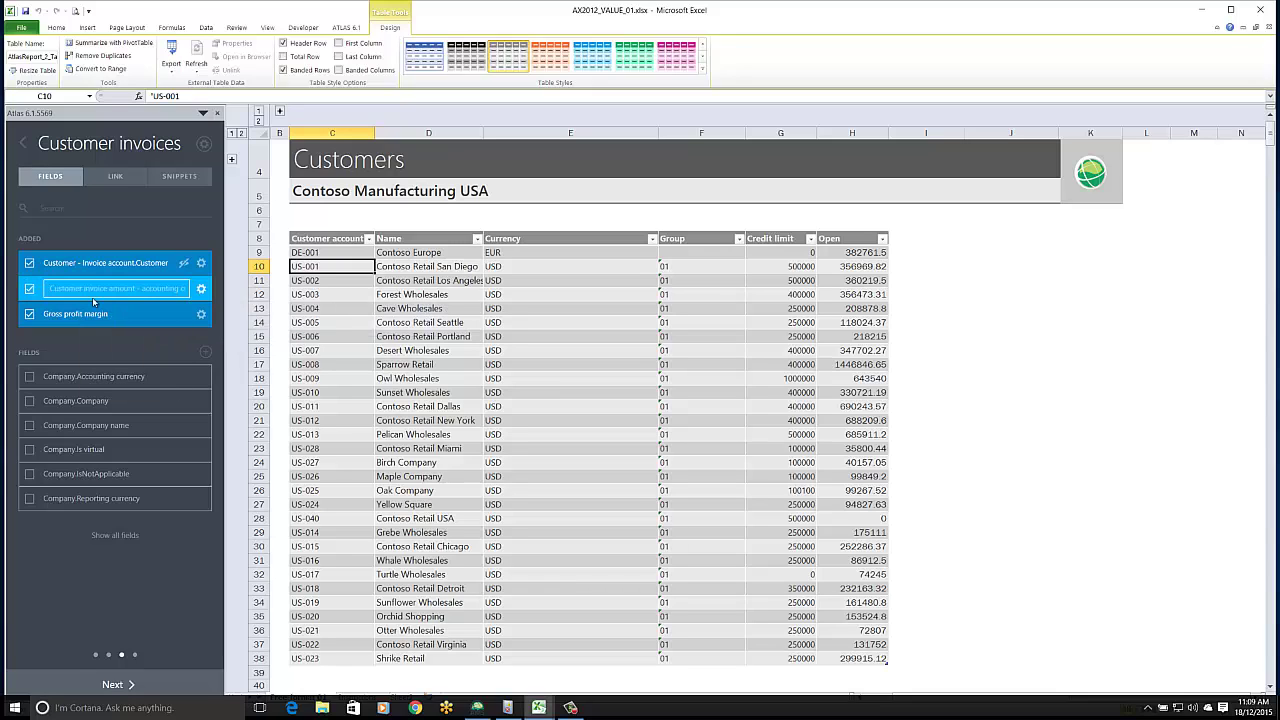
pyautogui.write('Invoice amount')
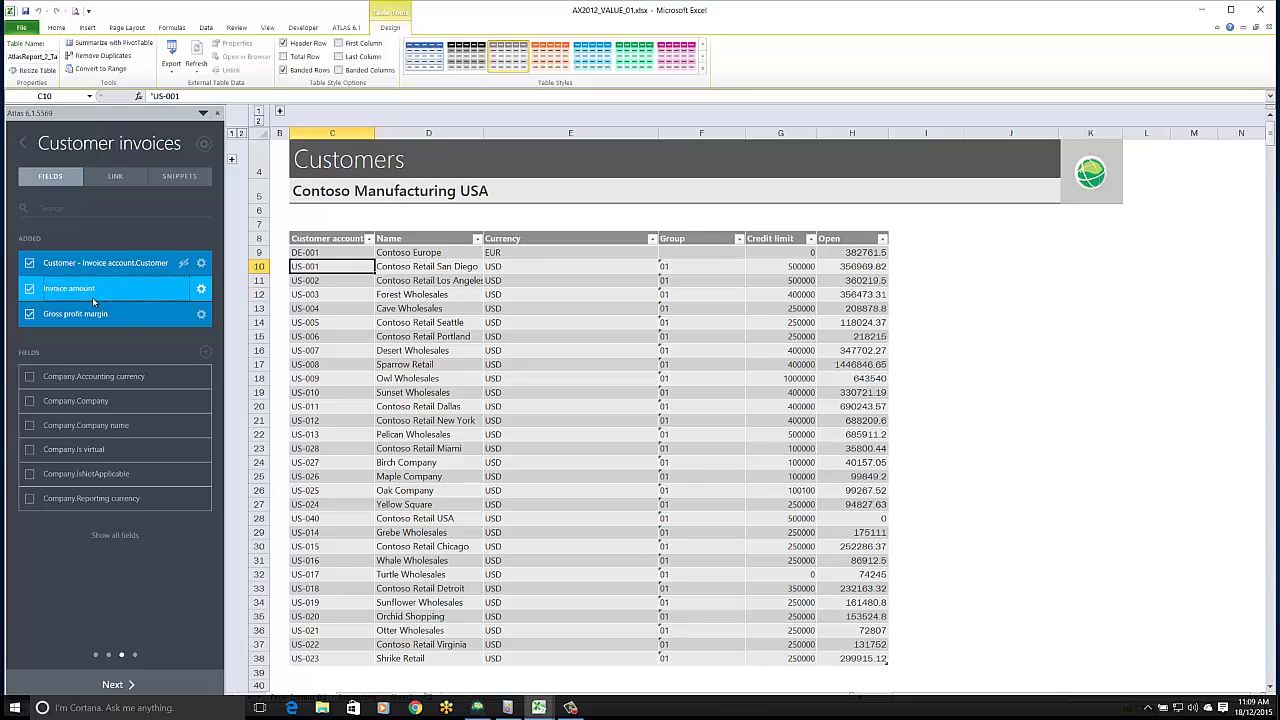
pyautogui.press('Return')
# Step: Filter the customer invoices by Company.Company USMF and merge them into the customer report
pyautogui.click(112, 685)
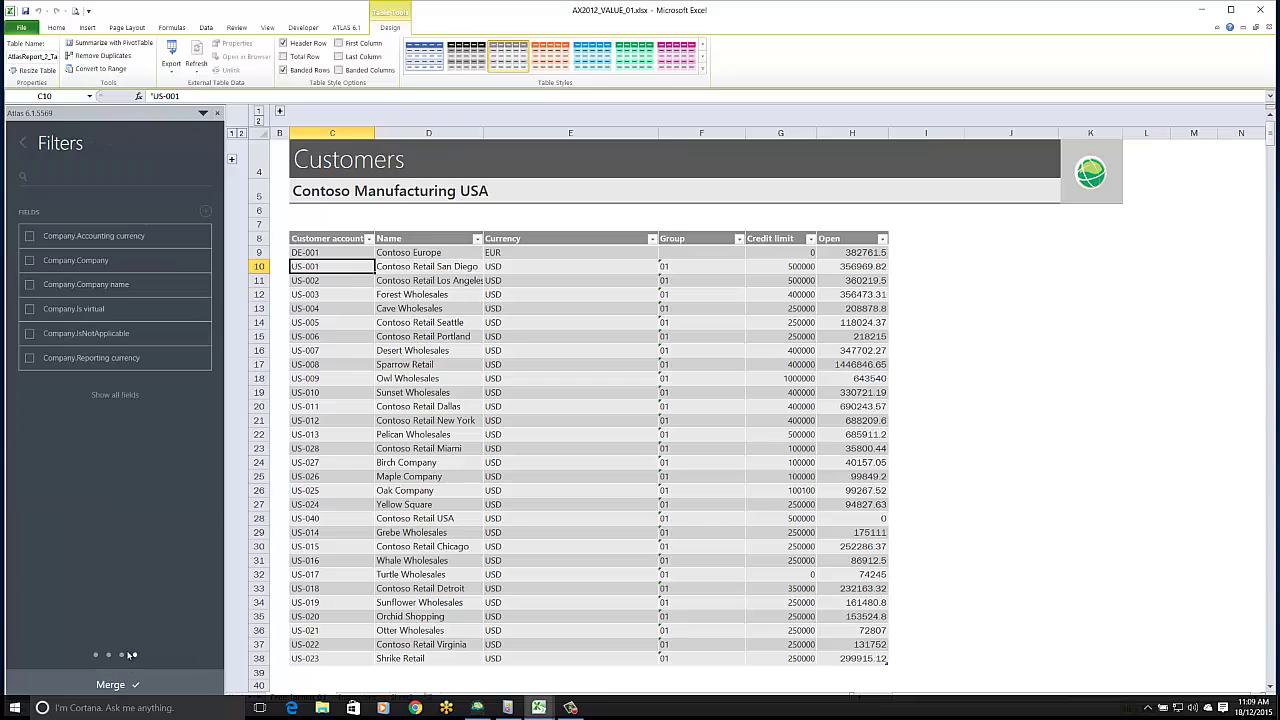
pyautogui.click(130, 261)
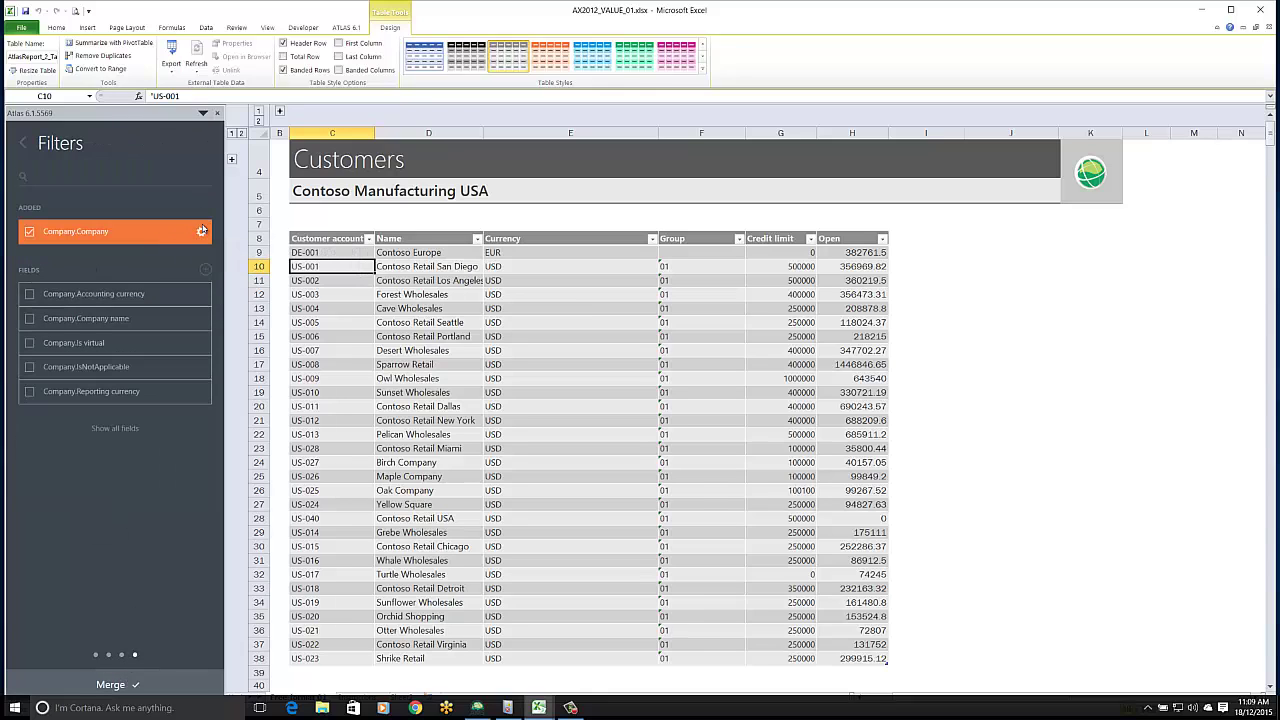
pyautogui.click(202, 231)
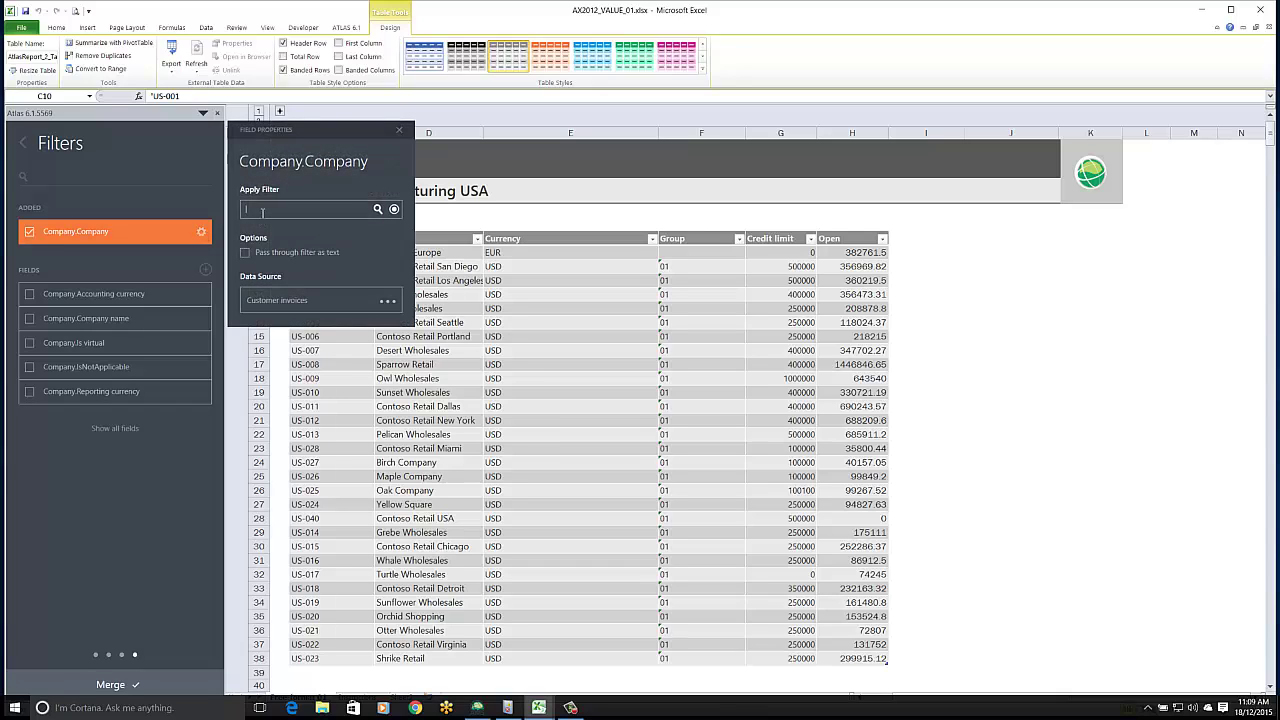
pyautogui.write('USMF')
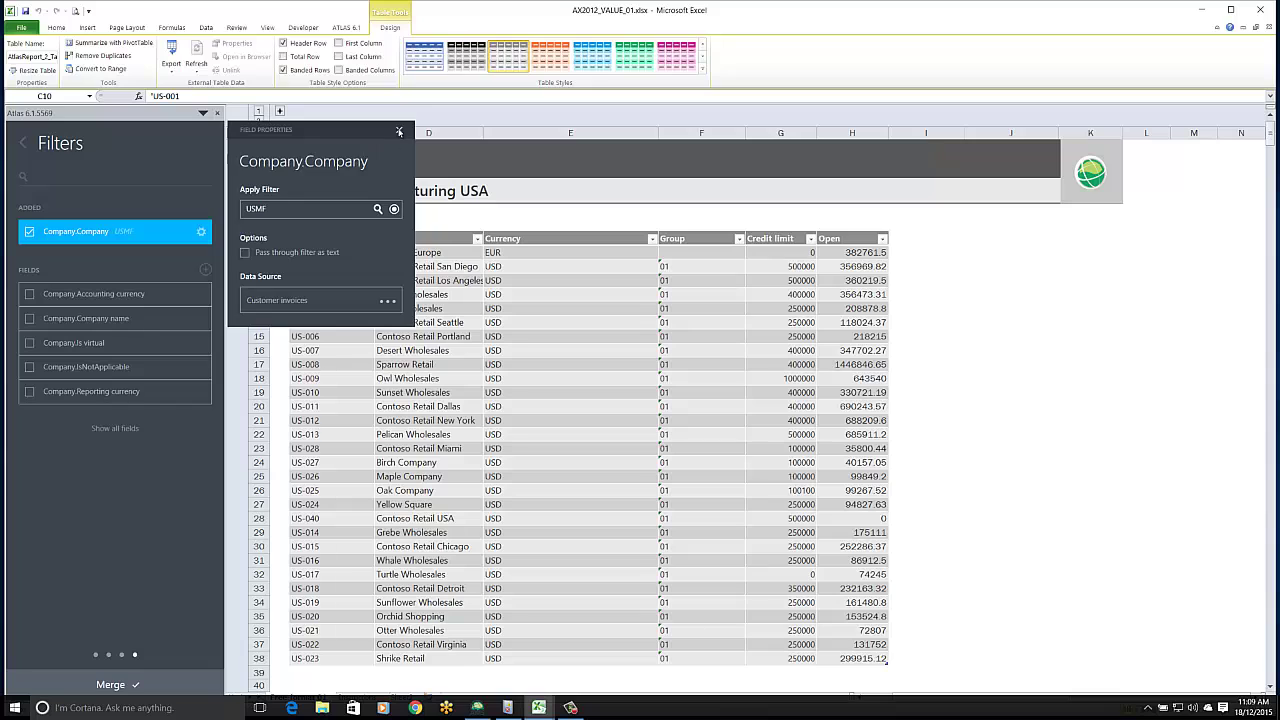
pyautogui.click(399, 129)
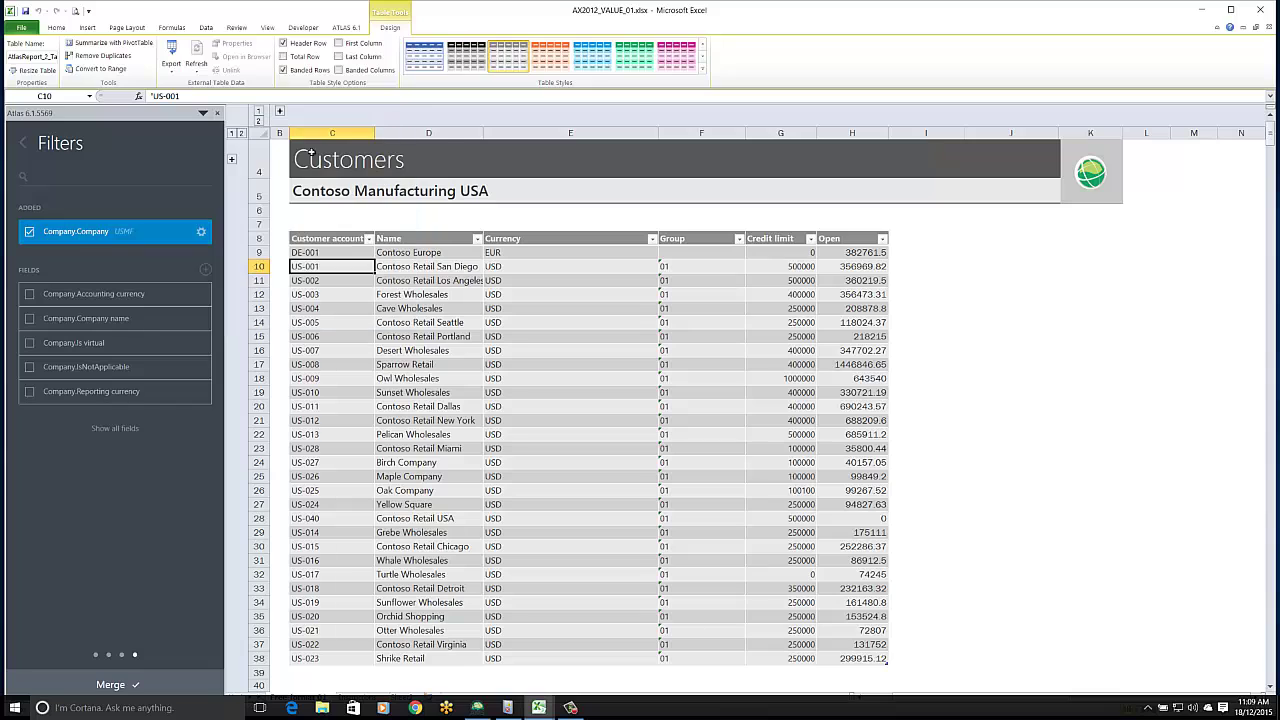
pyautogui.click(111, 684)
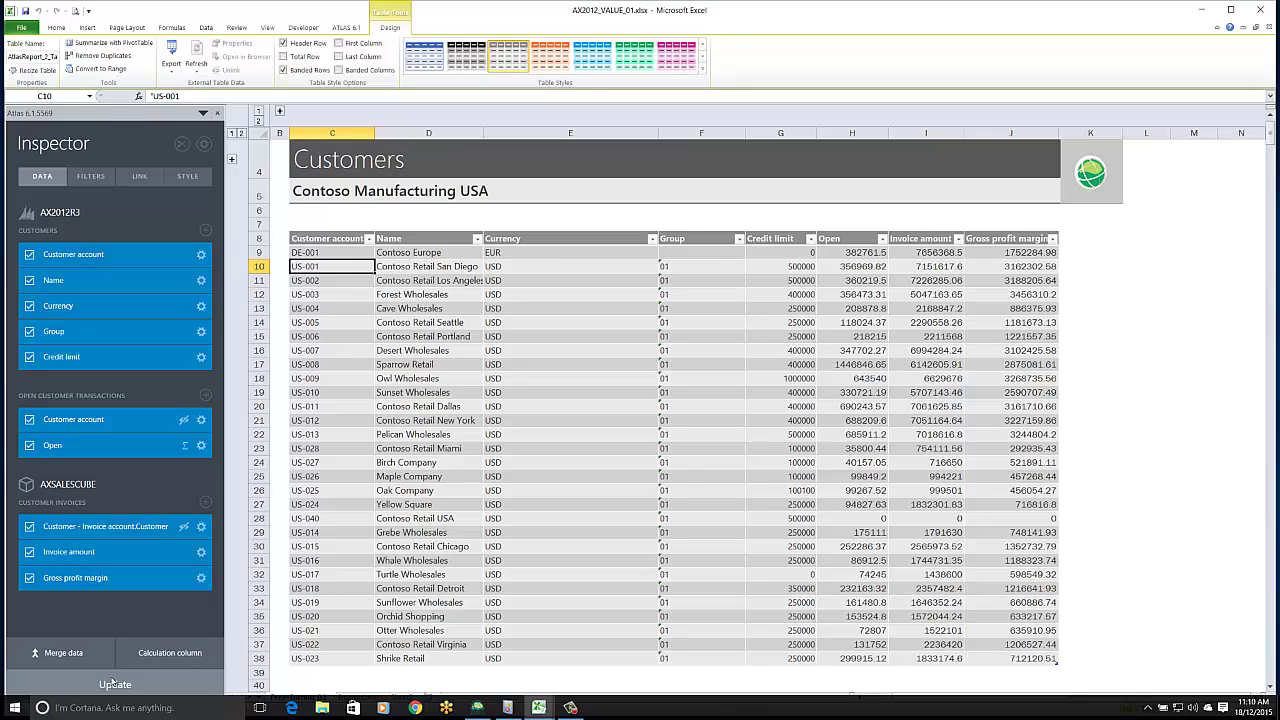
# Step: Start another data merge from the CRM2015 Opportunity table, adding the Account Number and Est. Revenue fields
pyautogui.click(63, 653)
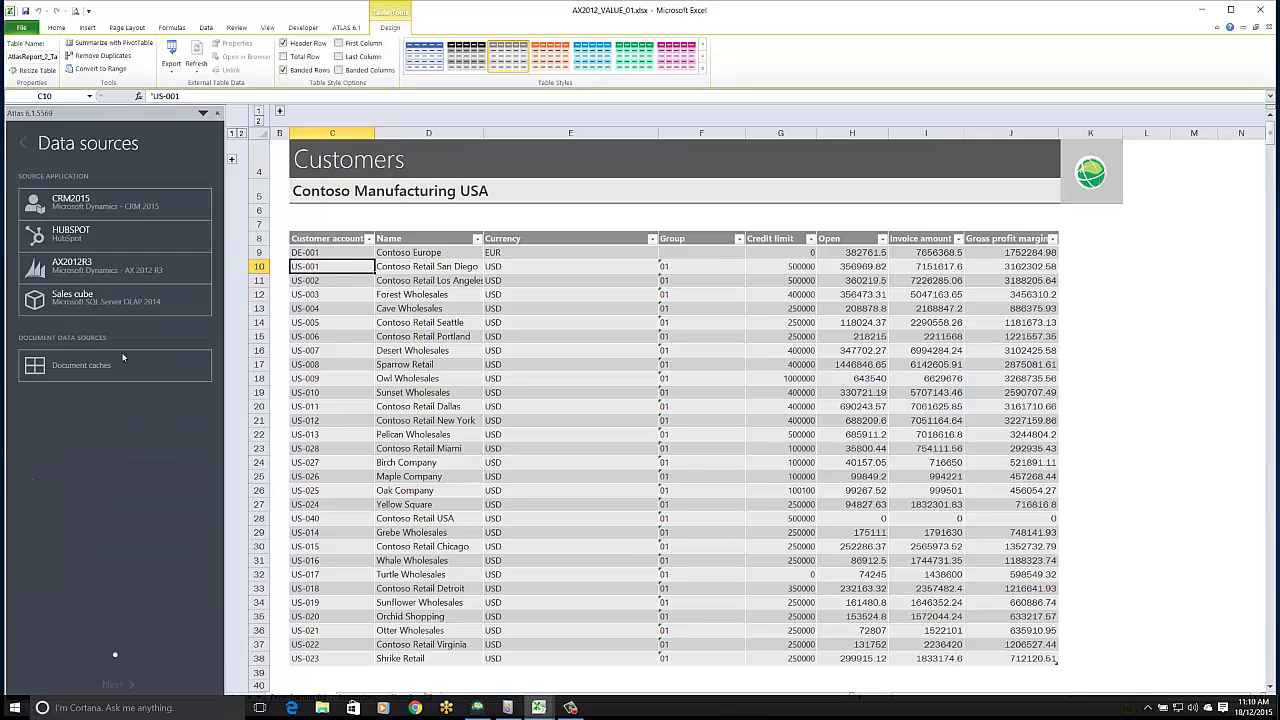
pyautogui.click(88, 203)
pyautogui.click(88, 203)
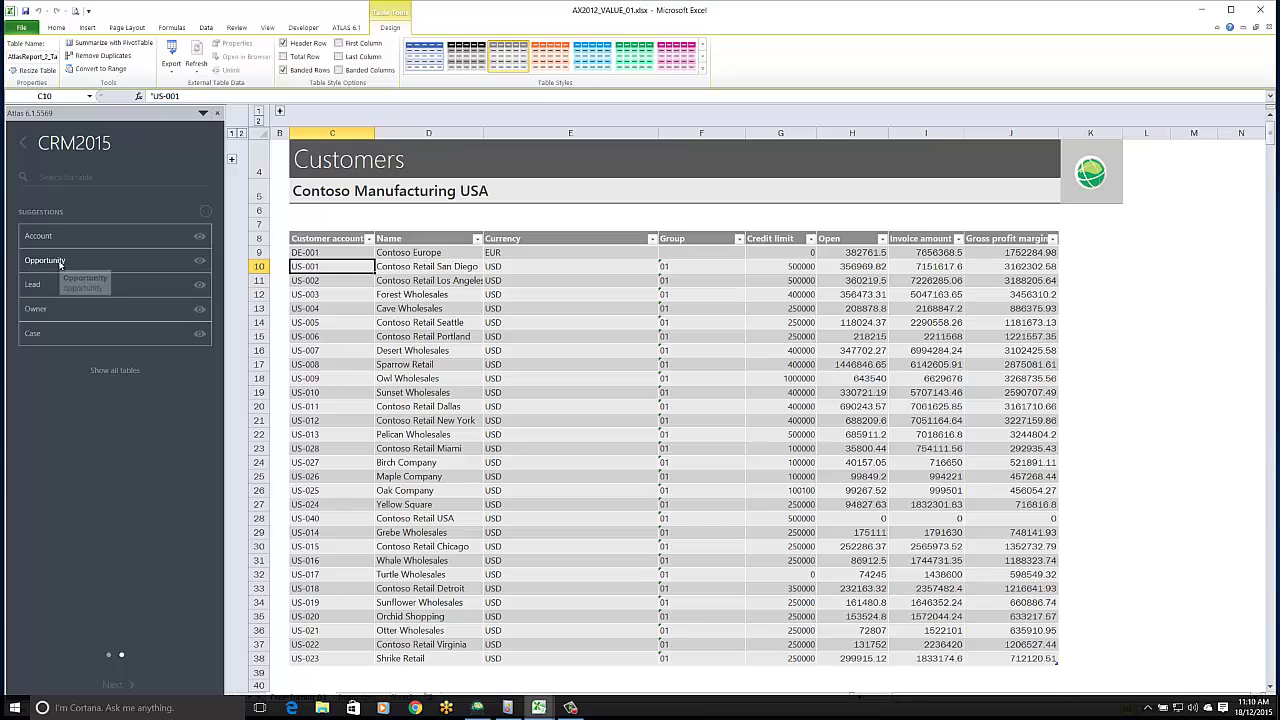
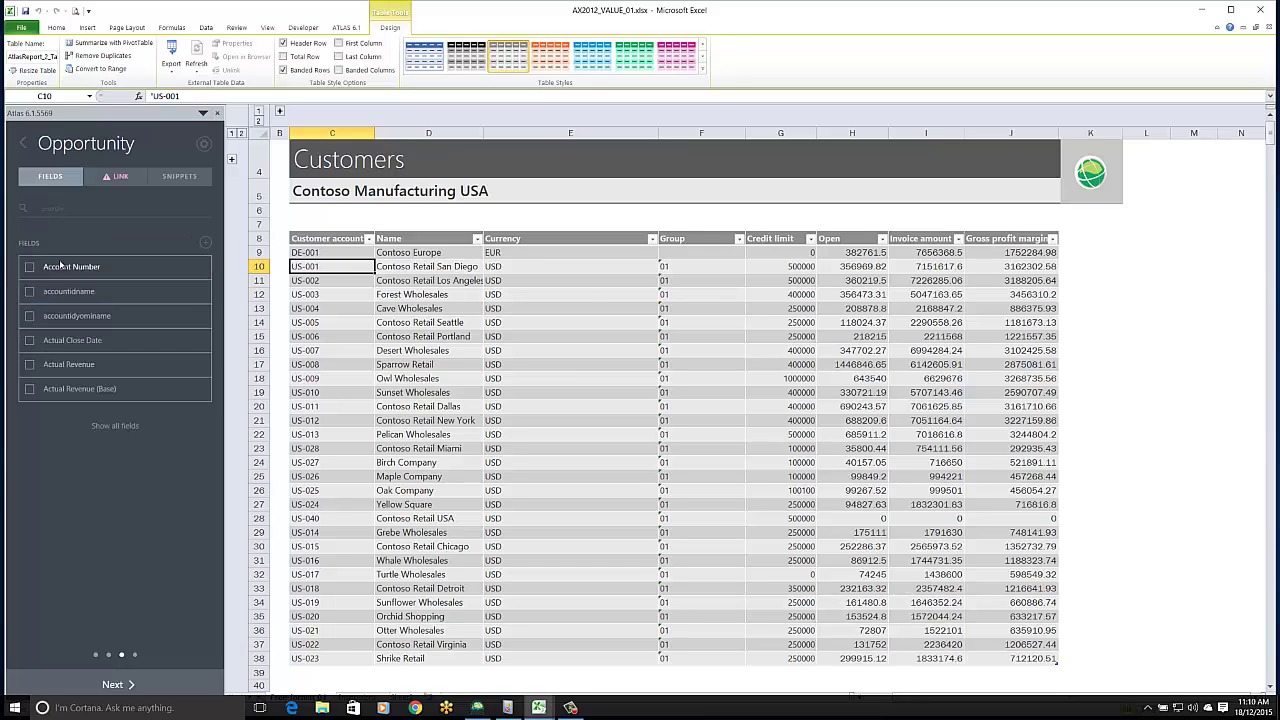
pyautogui.click(33, 272)
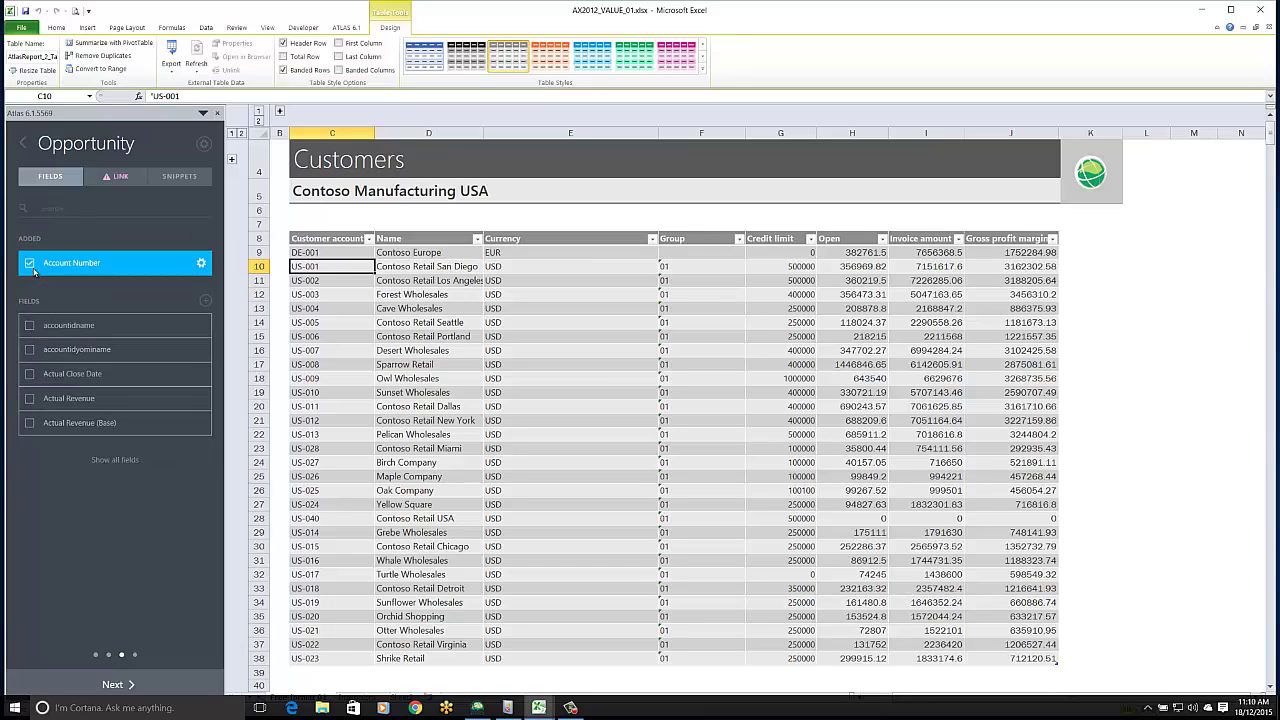
pyautogui.click(71, 211)
pyautogui.write('EST')
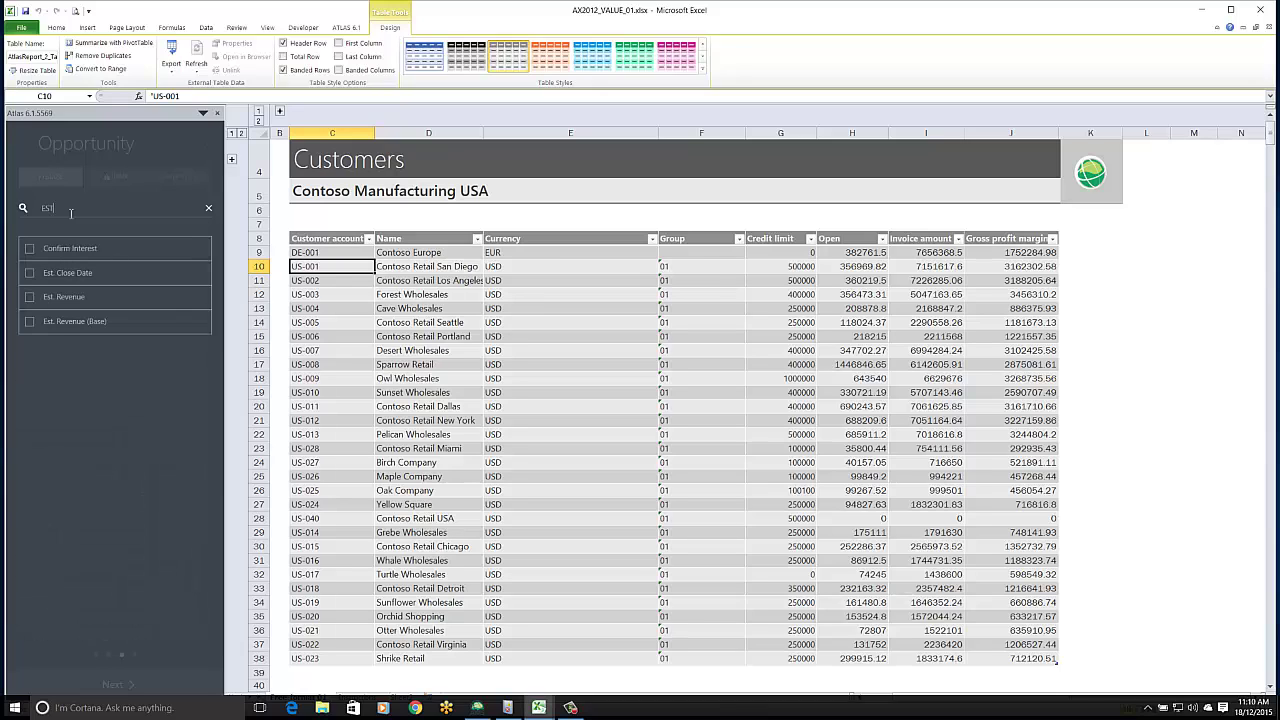
pyautogui.click(29, 297)
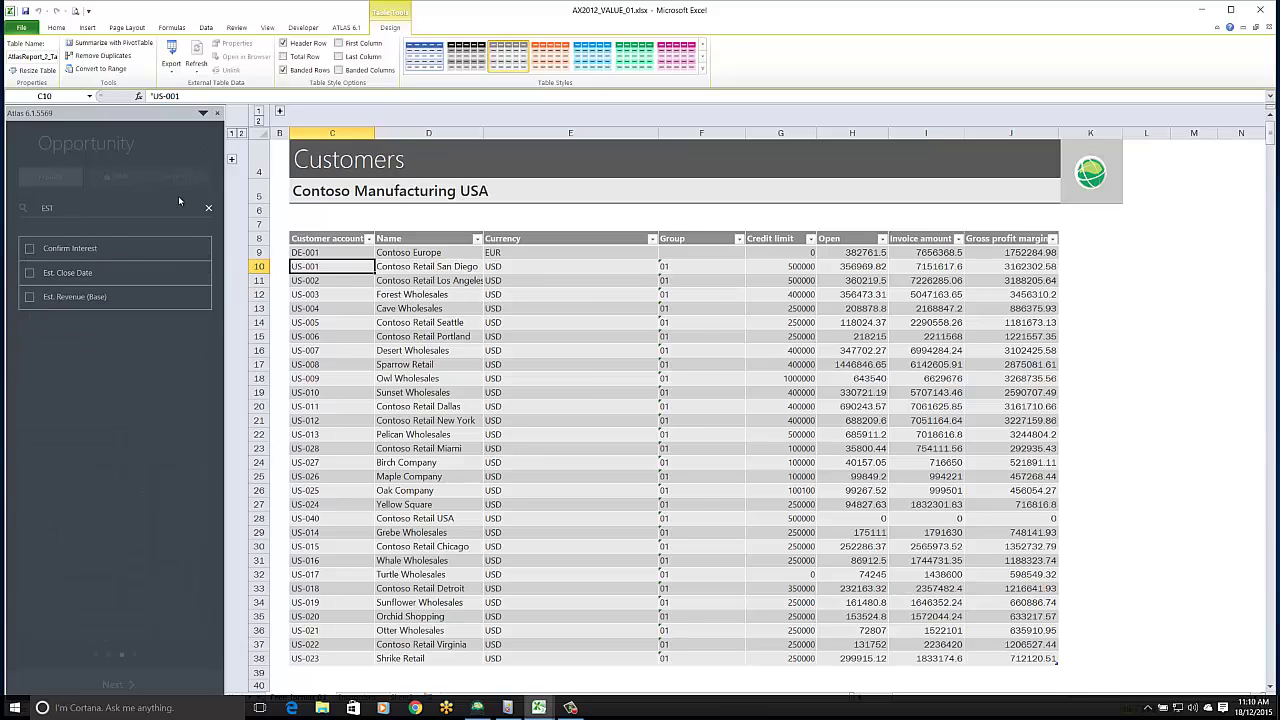
pyautogui.click(208, 210)
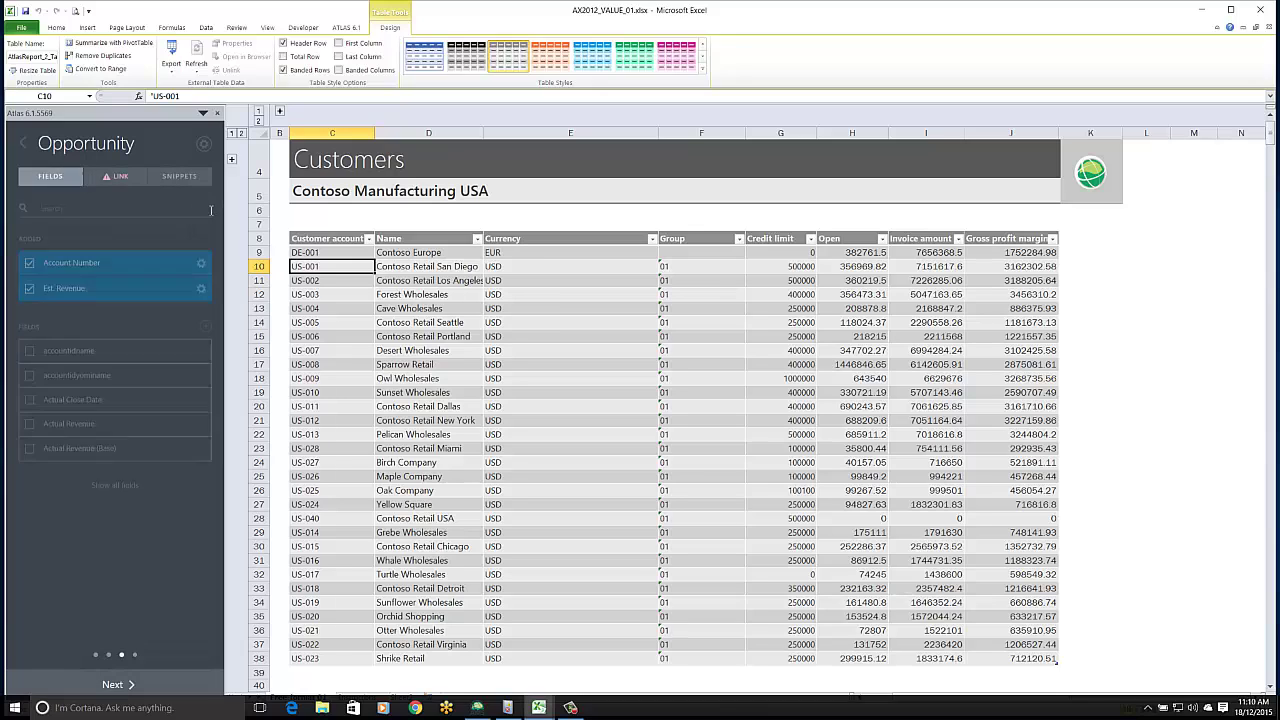
# Step: Link the report's Customer account to the opportunities' Account Number with an Outer join
pyautogui.click(99, 179)
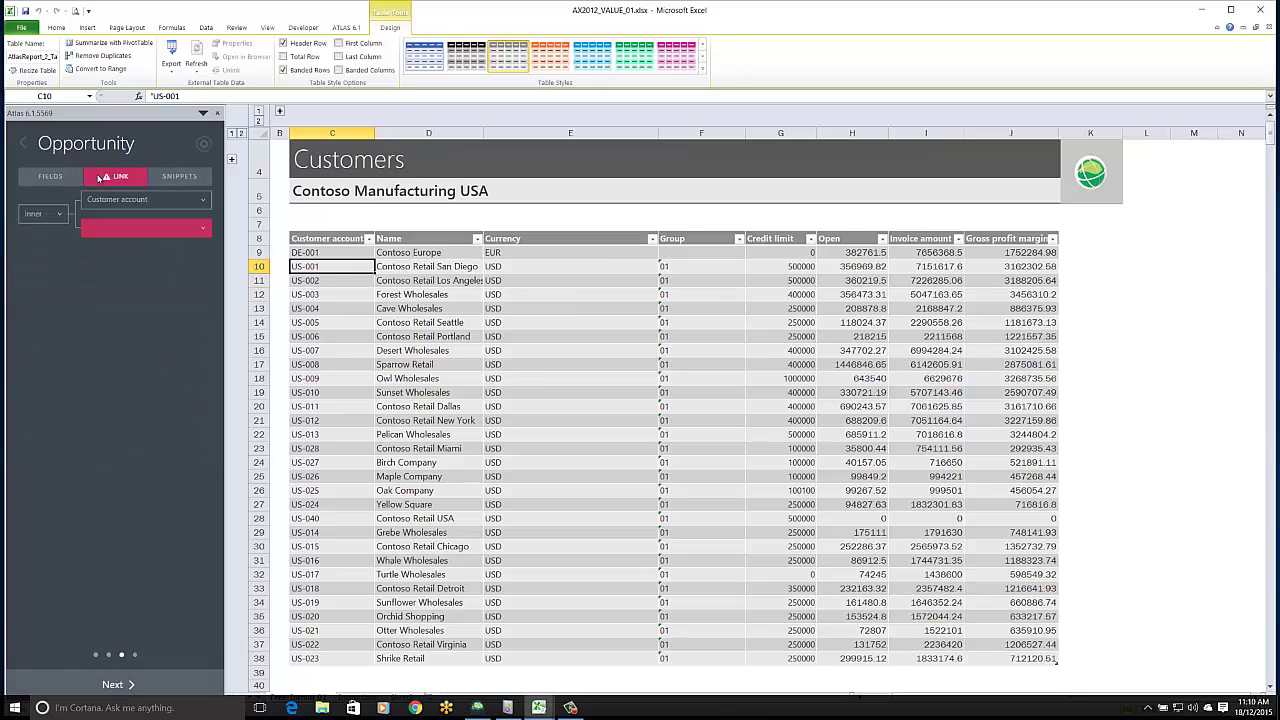
pyautogui.click(203, 228)
pyautogui.click(197, 246)
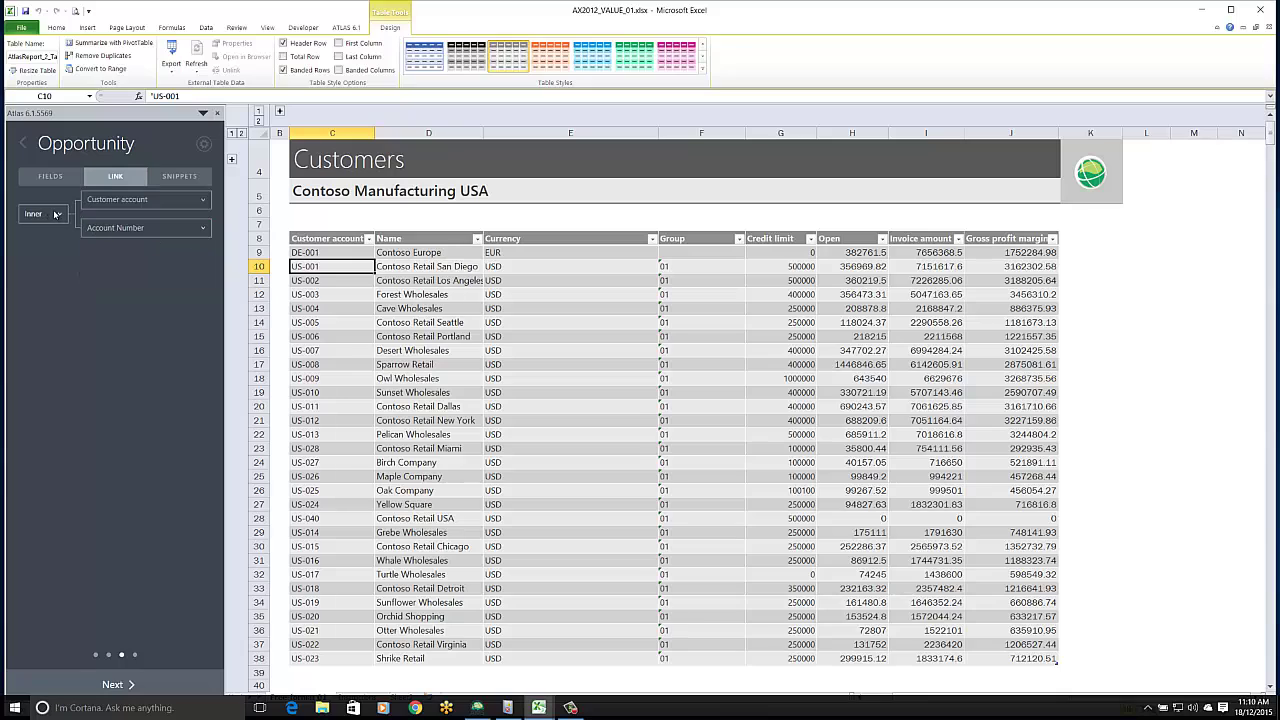
pyautogui.click(62, 216)
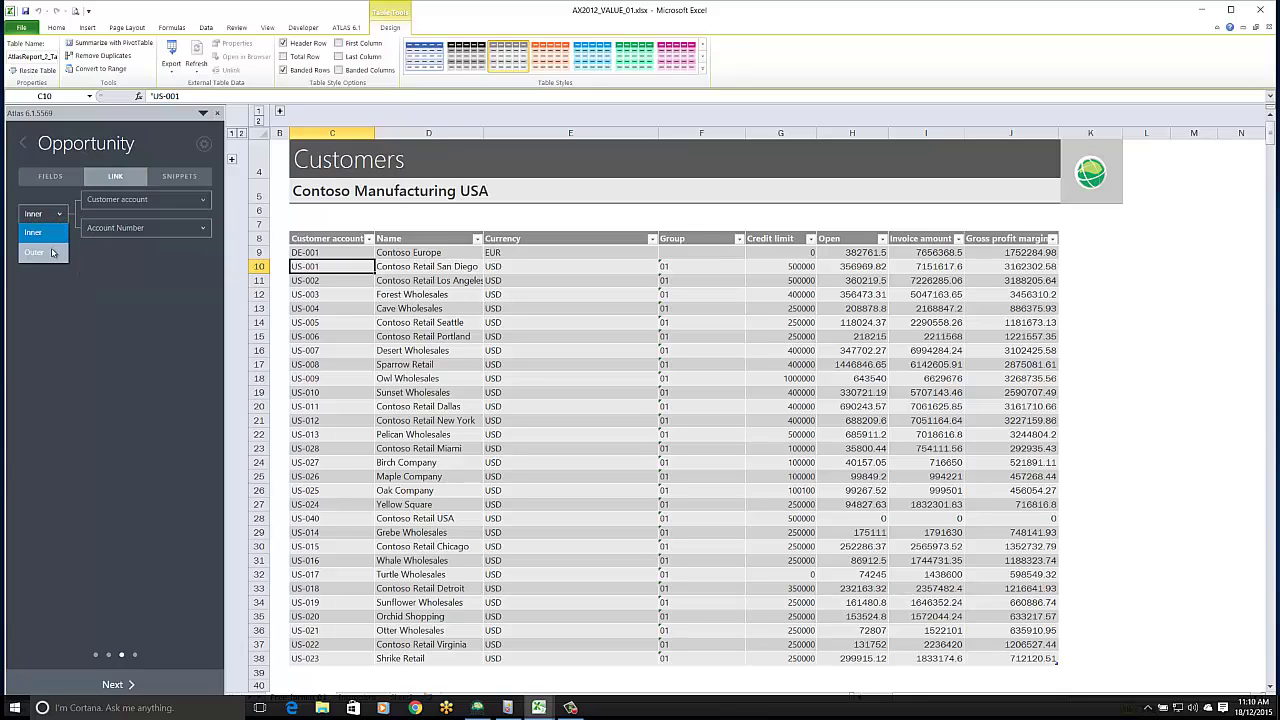
pyautogui.click(52, 254)
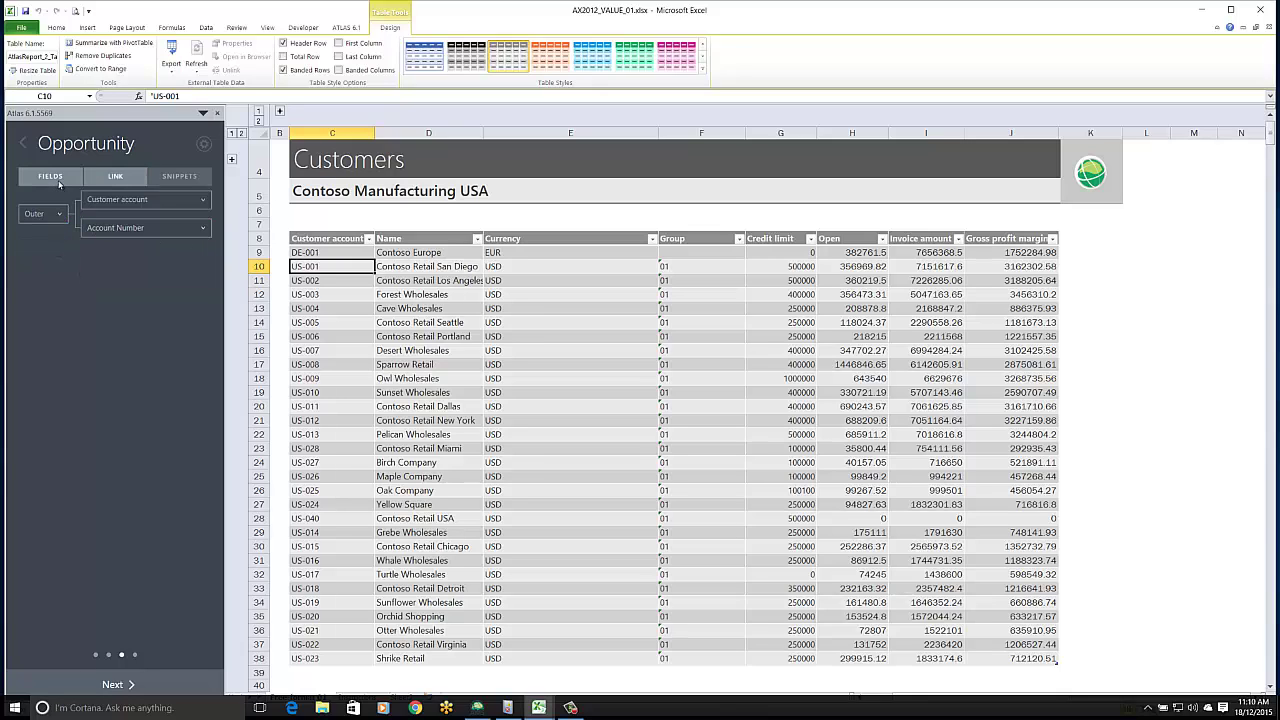
# Step: Hide the Account Number field among the added opportunity fields
pyautogui.click(50, 177)
pyautogui.rightClick(95, 263)
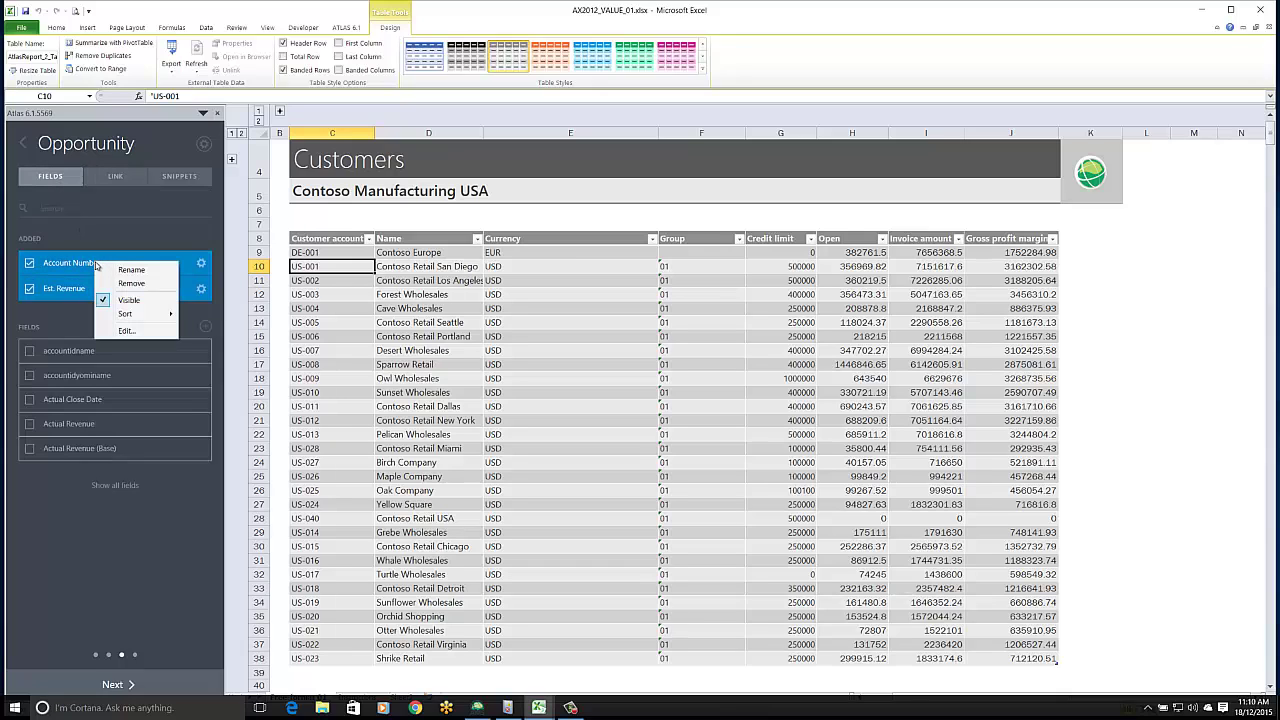
pyautogui.click(125, 300)
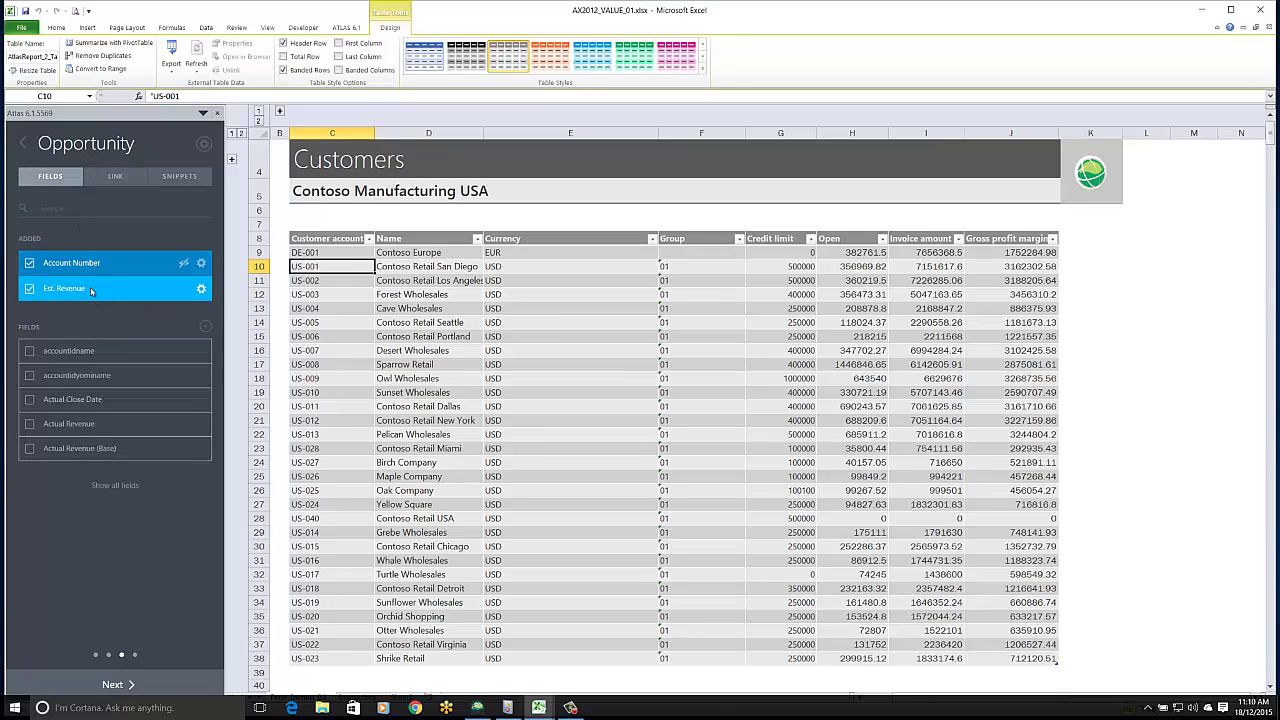
# Step: Aggregate Est. Revenue as a Sum and merge the opportunity data into the report without filters
pyautogui.rightClick(91, 291)
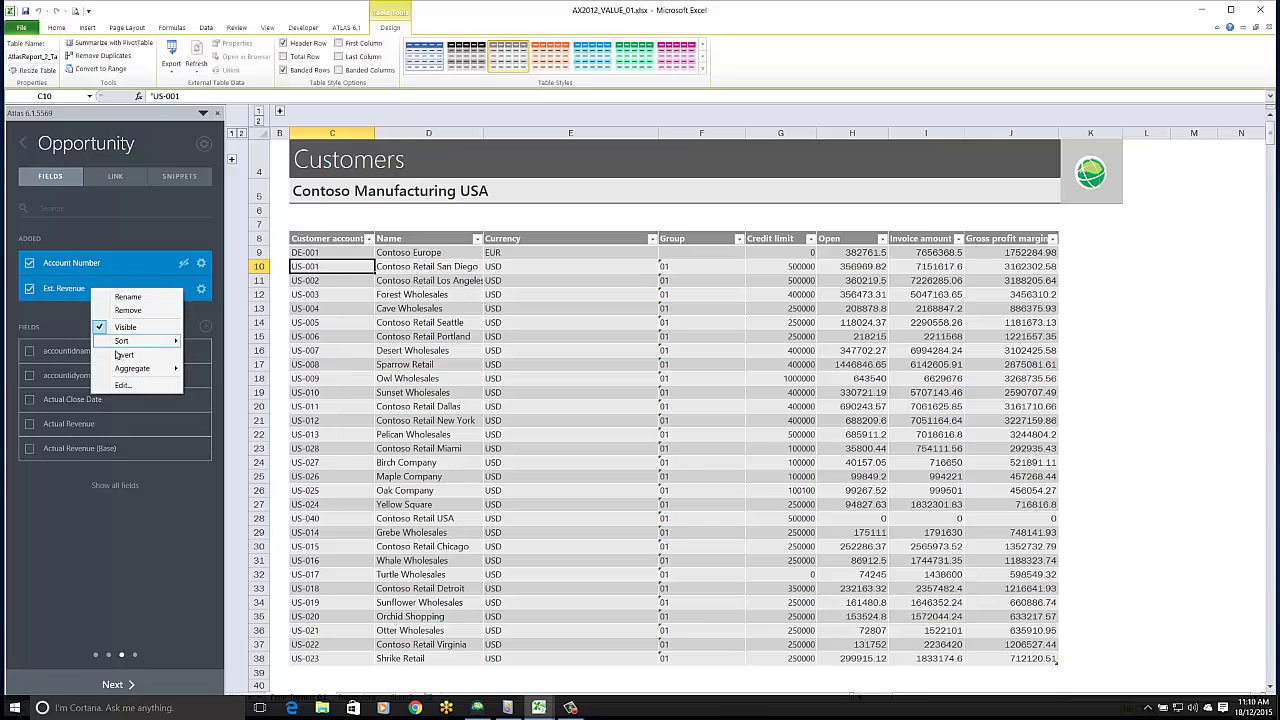
pyautogui.moveTo(146, 370)
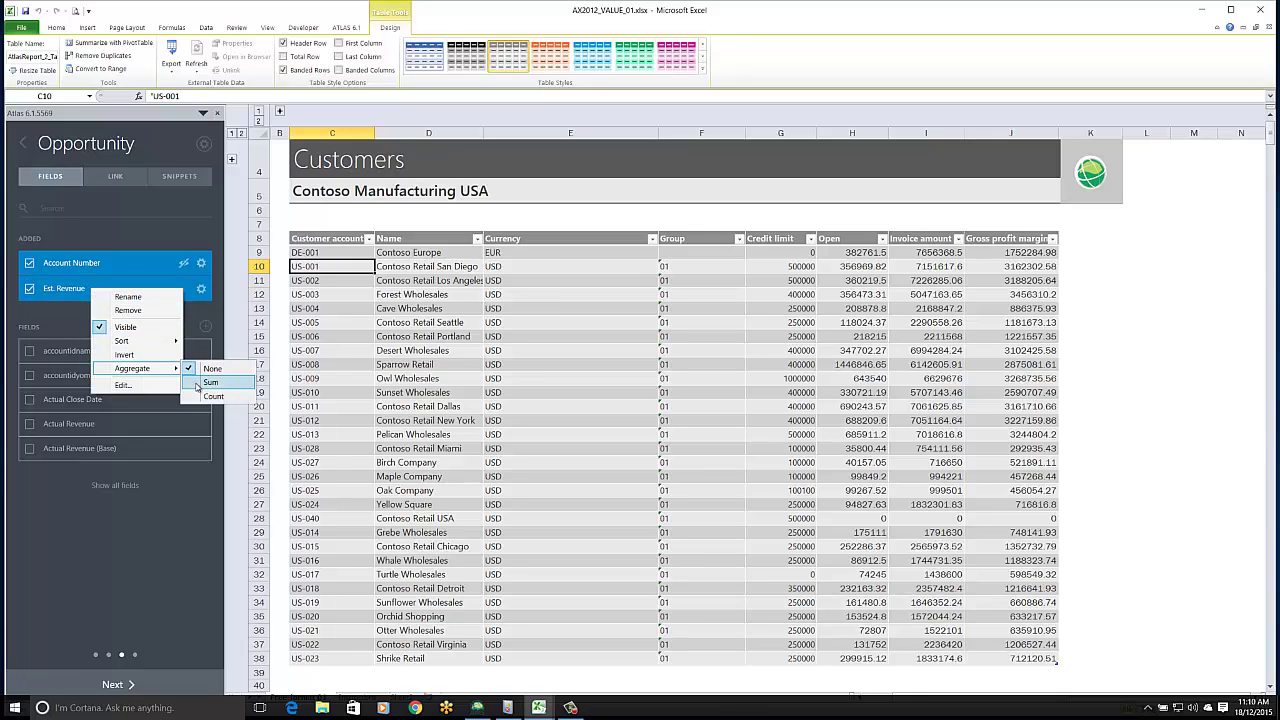
pyautogui.click(208, 382)
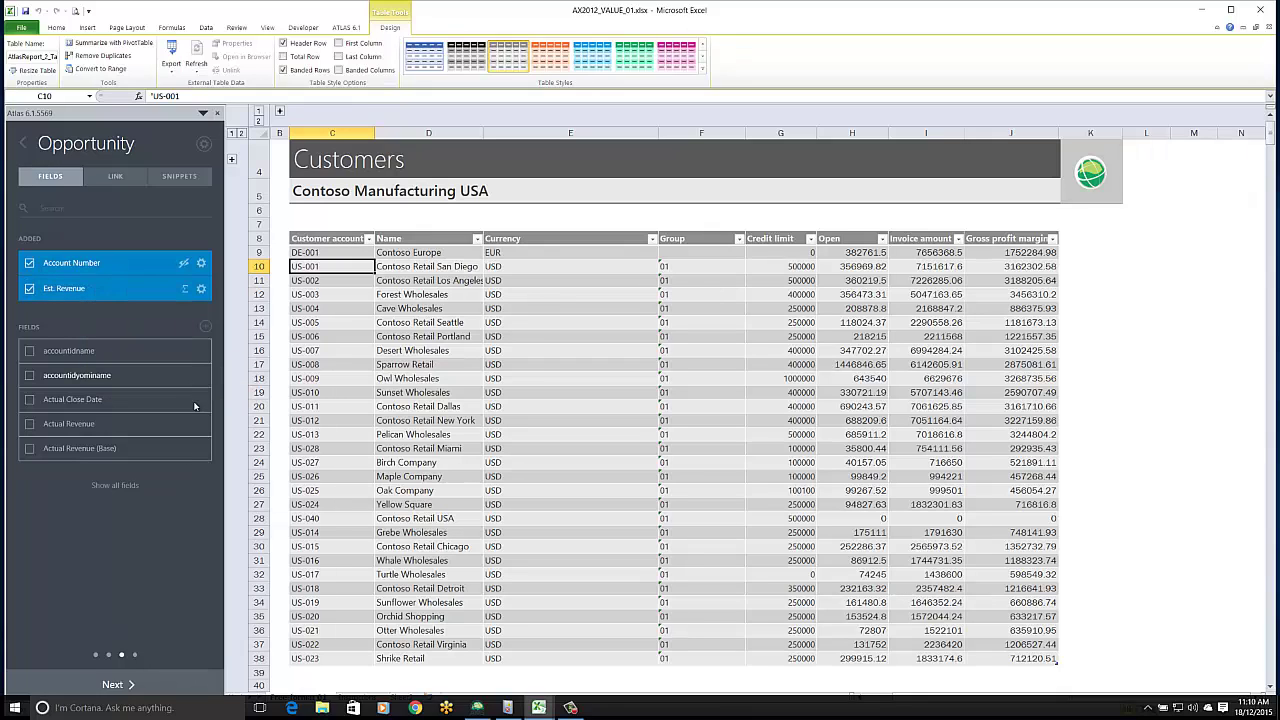
pyautogui.click(150, 685)
pyautogui.click(143, 683)
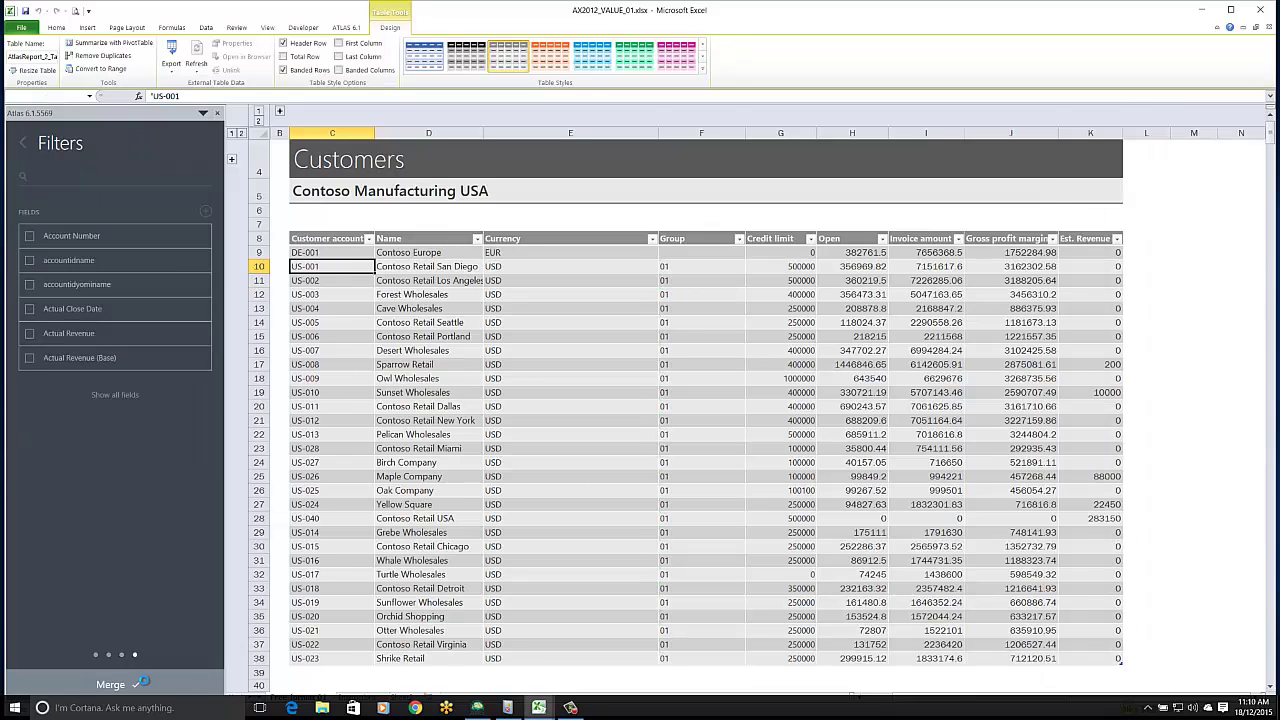
# Step: Apply the Comma number style to all values from Credit limit through Est. Revenue in the customer table
pyautogui.click(792, 248)
pyautogui.hotkey('ctrl', 'shift', 'End')
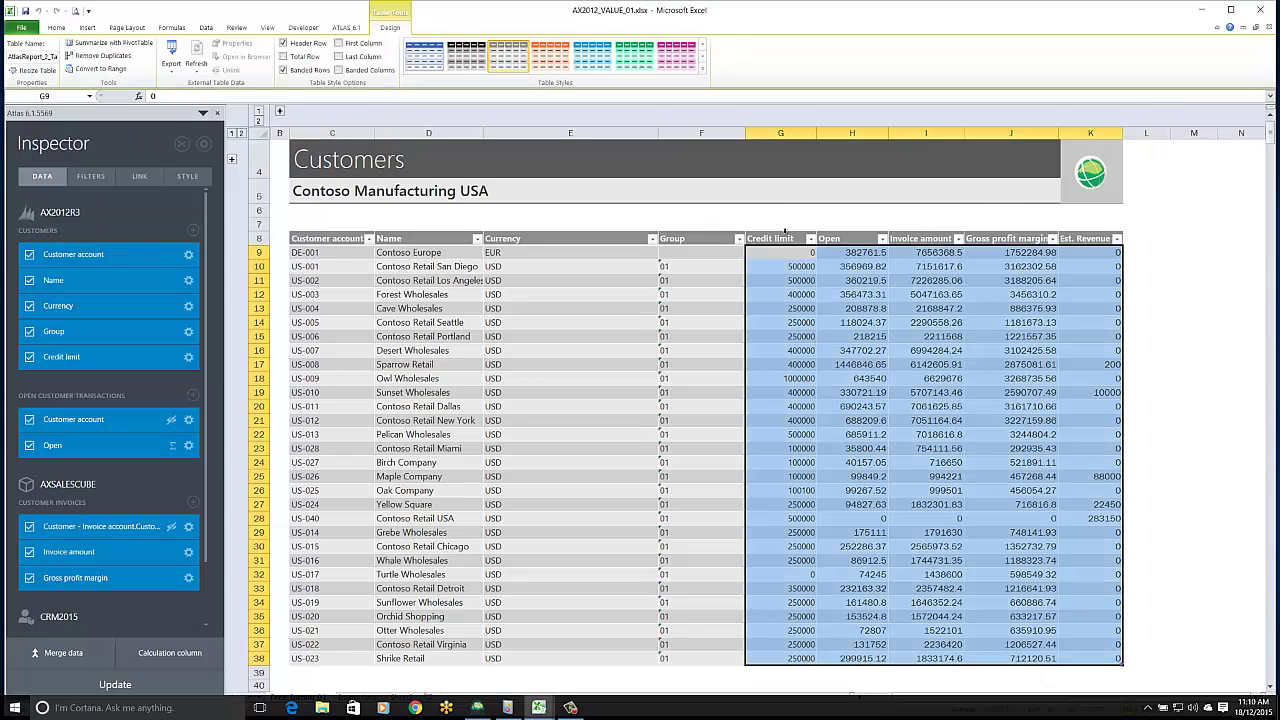
pyautogui.click(57, 27)
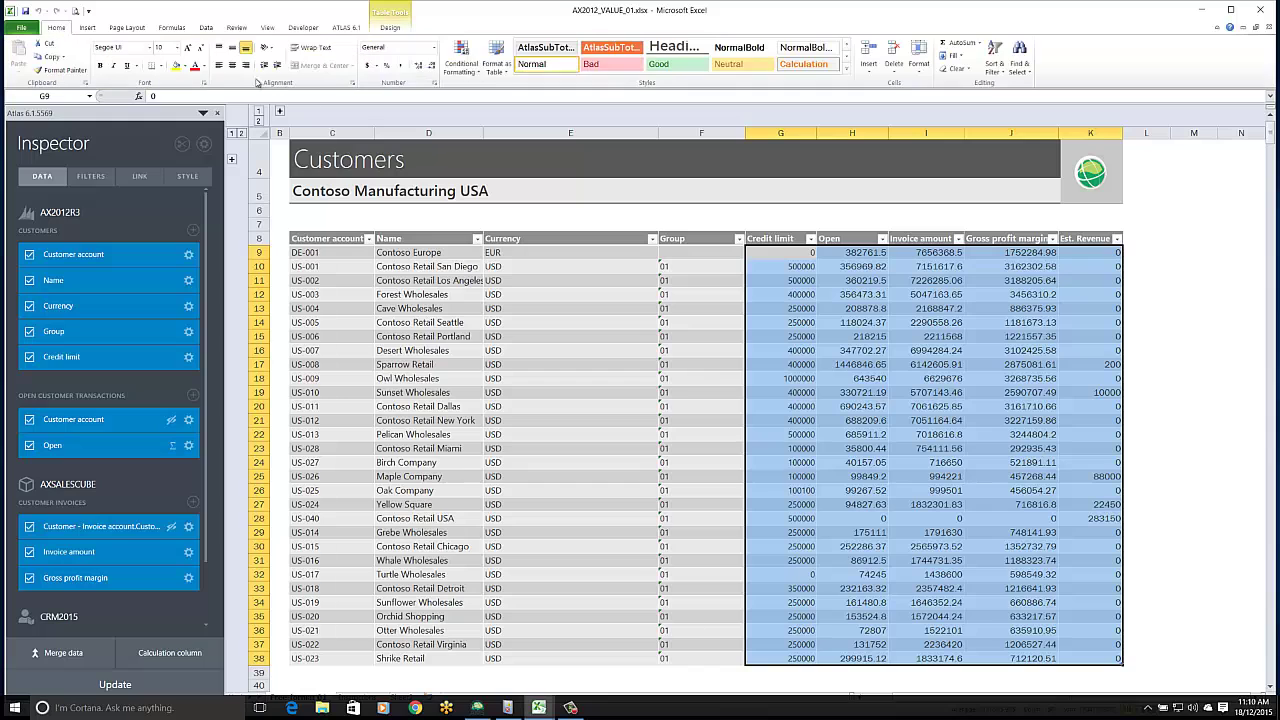
pyautogui.click(399, 70)
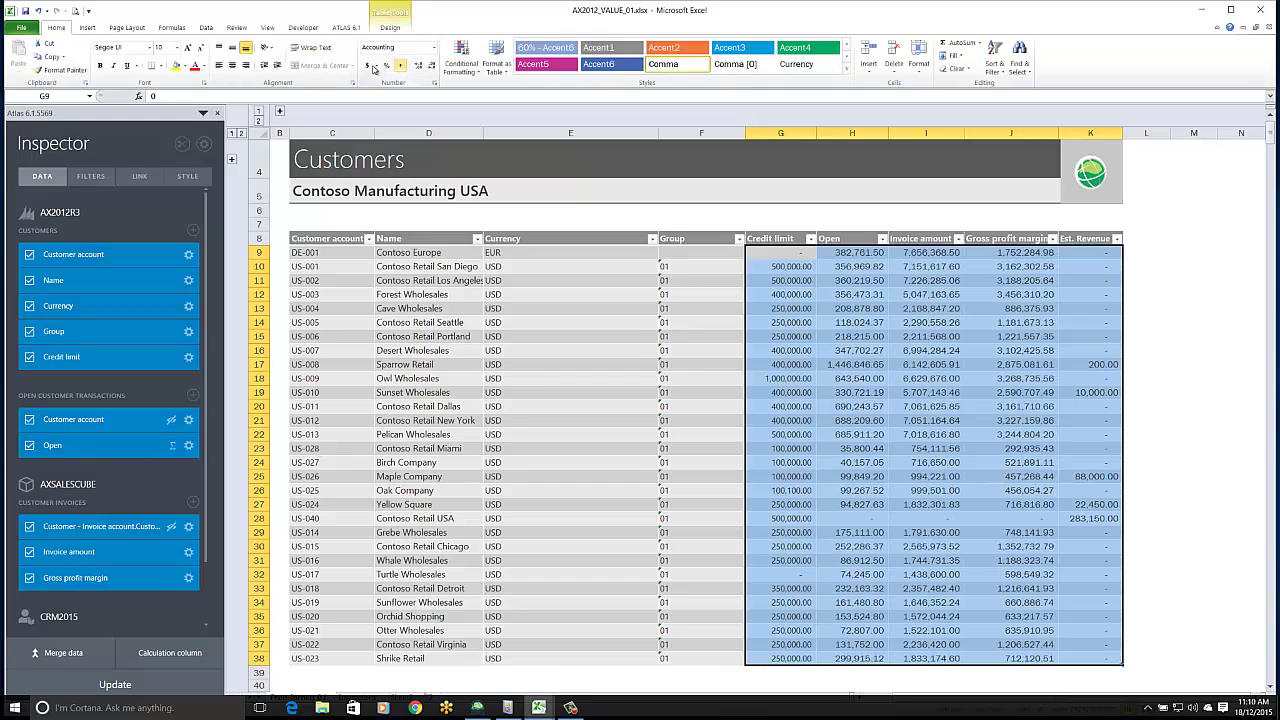
pyautogui.click(178, 49)
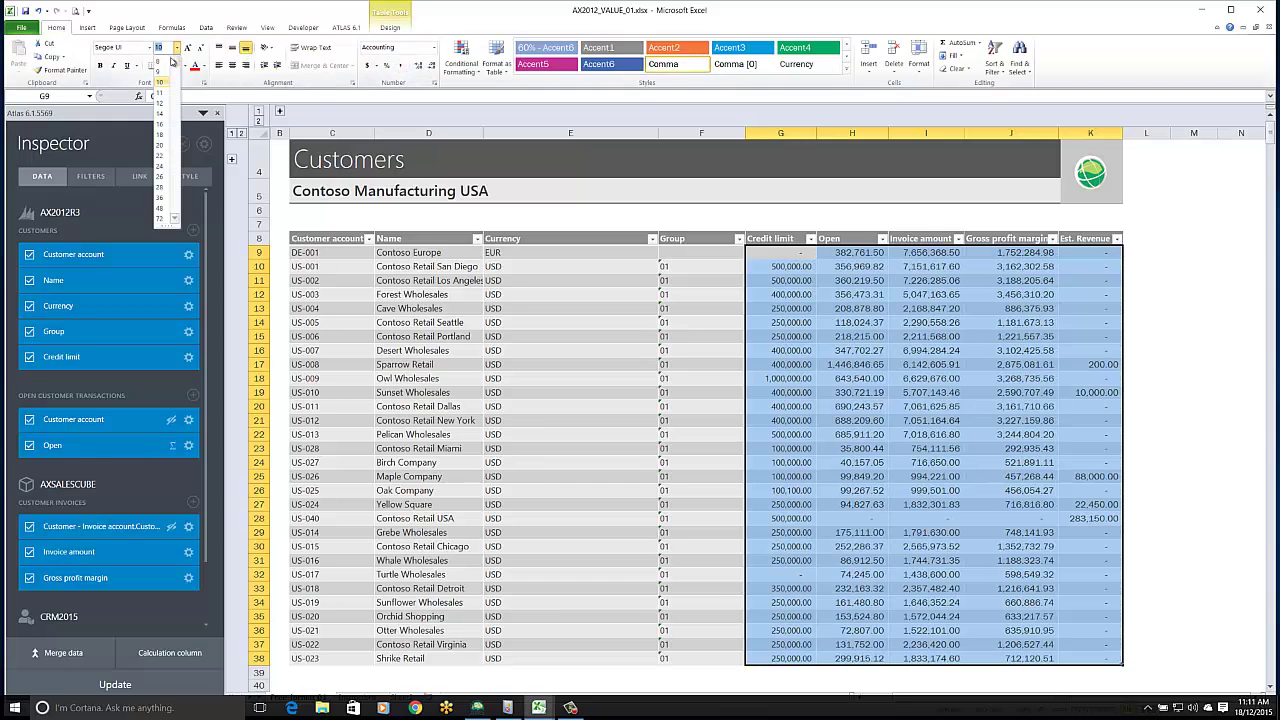
pyautogui.press('Escape')
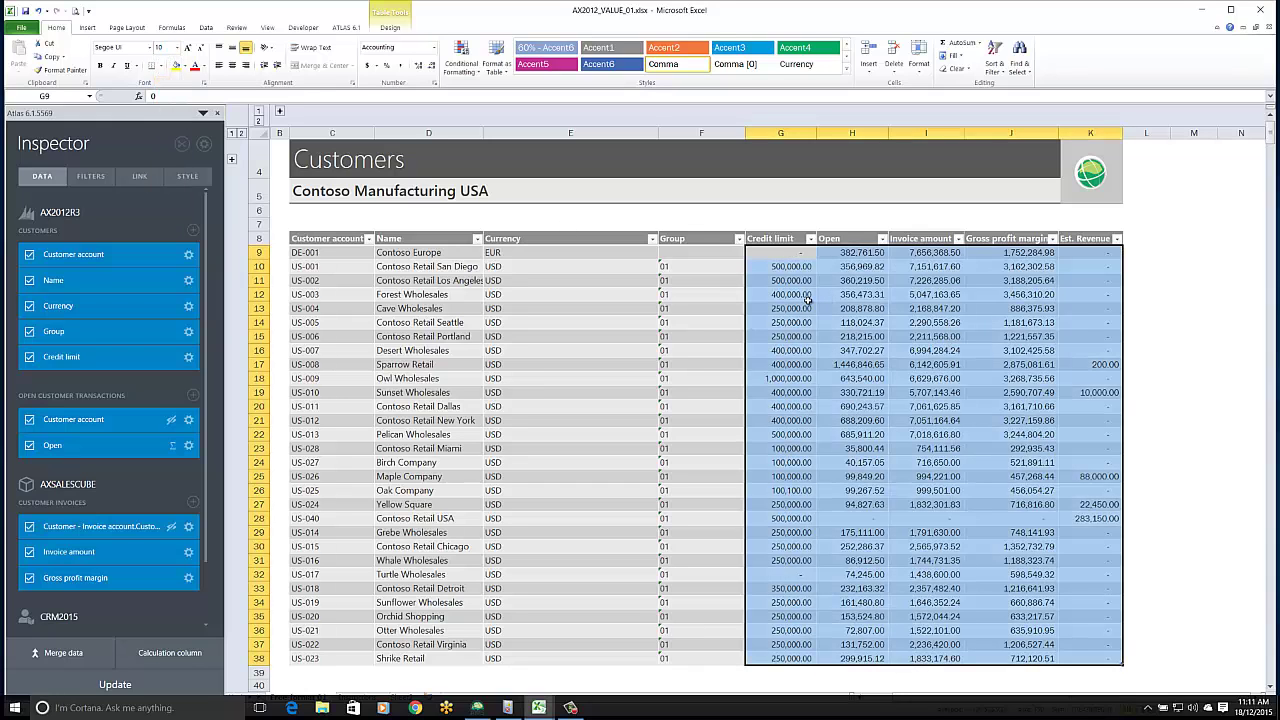
pyautogui.click(807, 297)
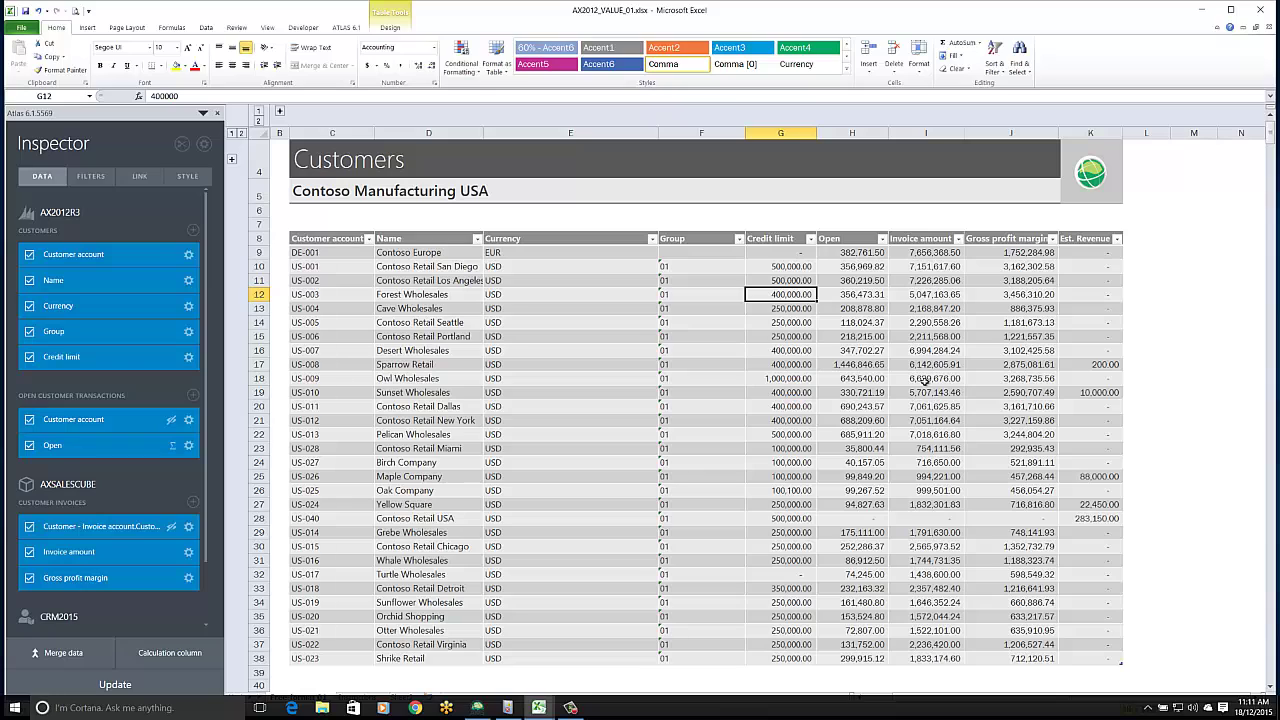
# Step: Open the Atlas drill-down settings for the customer account in cell C10
pyautogui.click(322, 266)
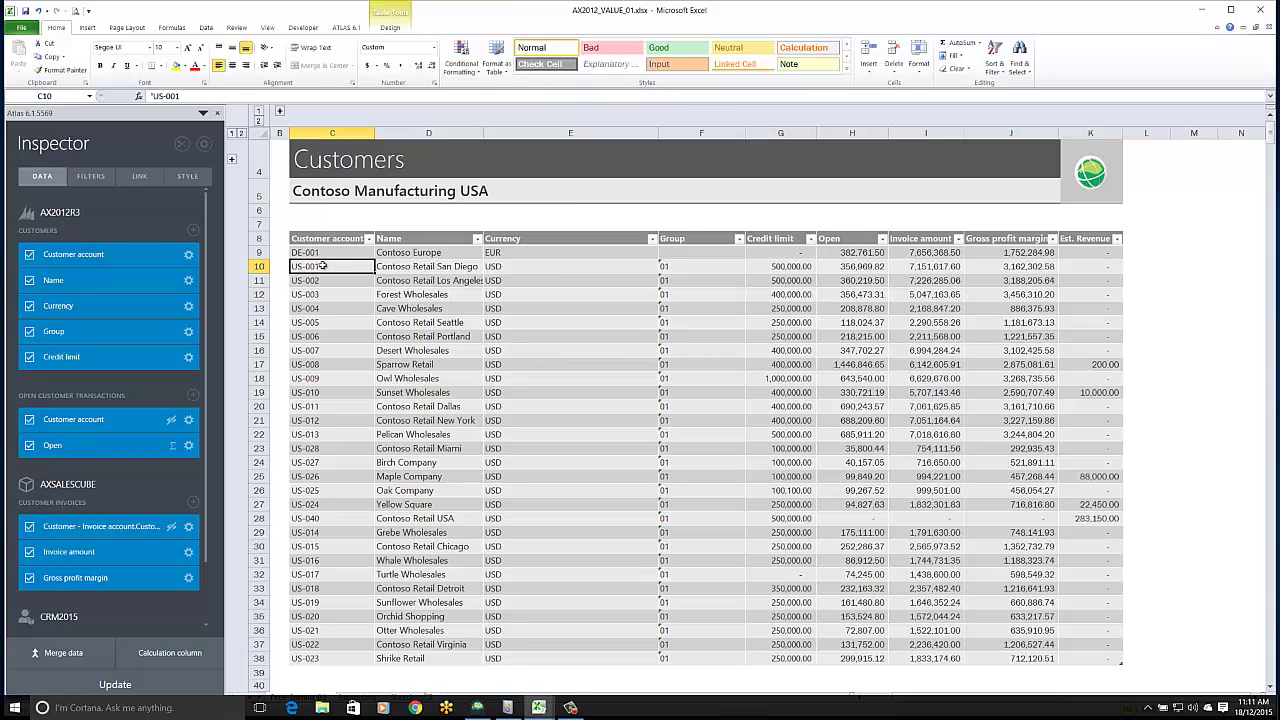
pyautogui.click(346, 27)
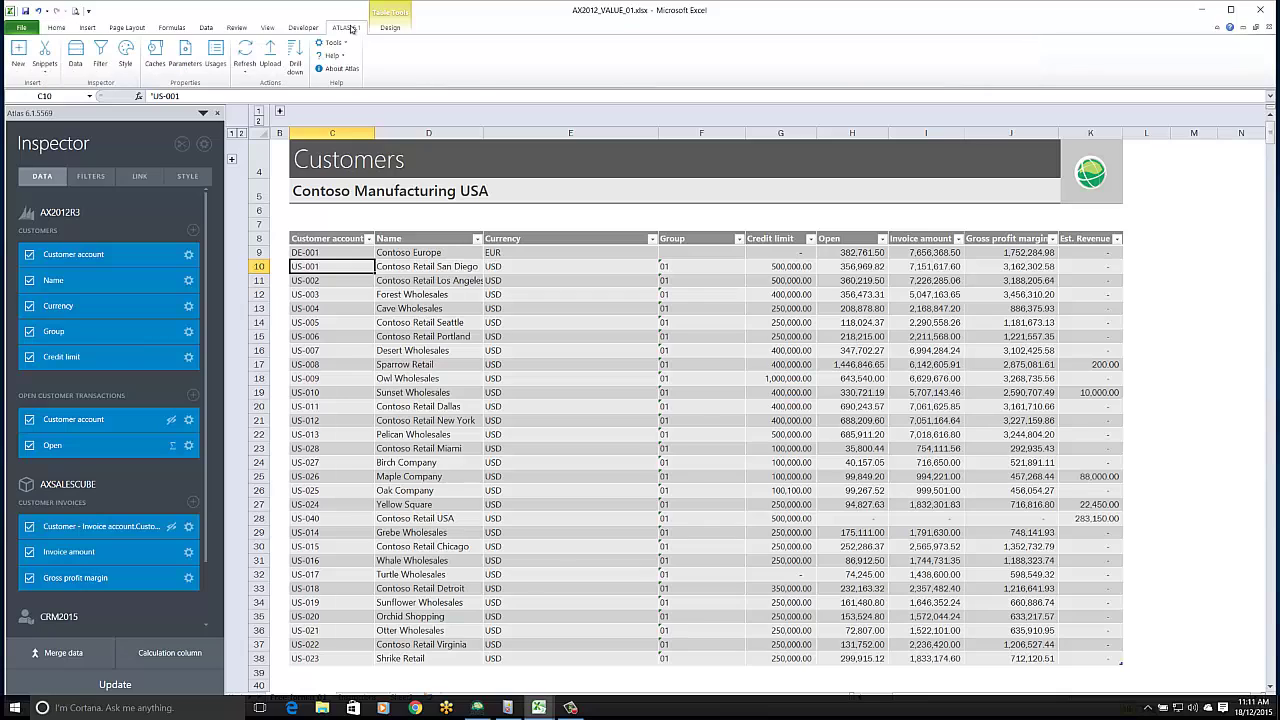
pyautogui.click(296, 57)
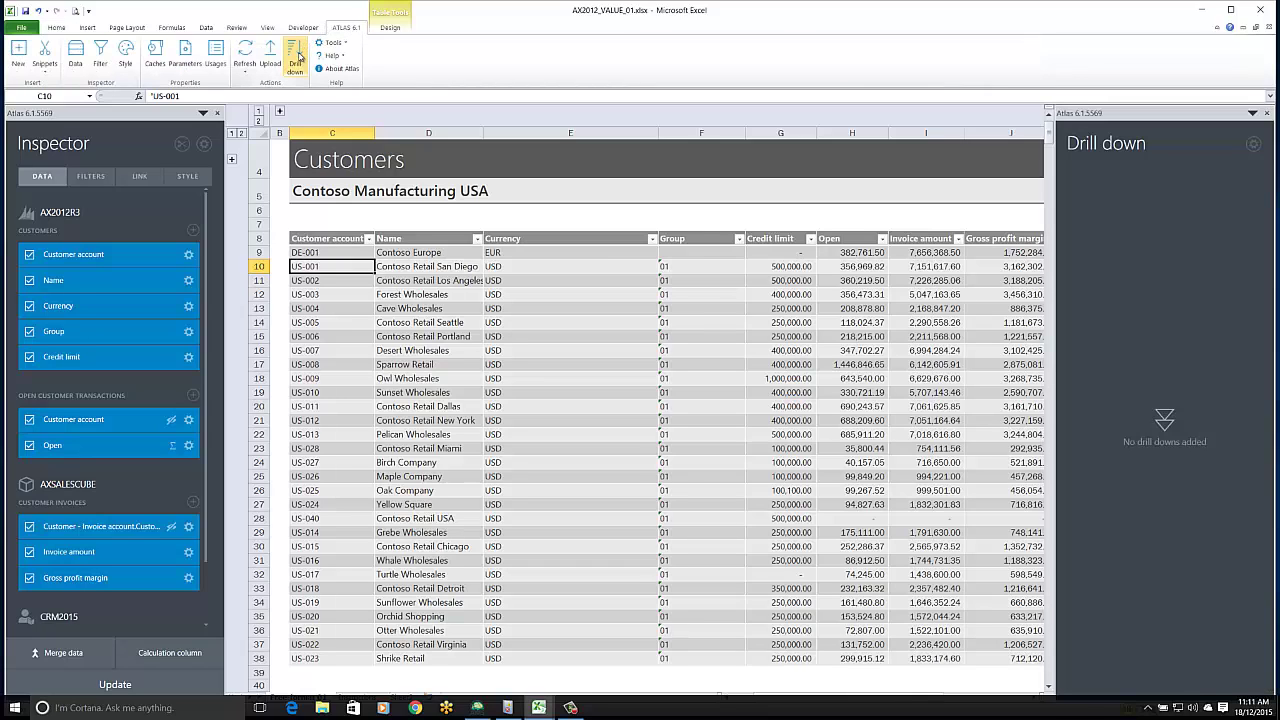
# Step: Add the Sidebar presentation from BCN 2015 as a drill-down for all report columns and apply it
pyautogui.click(1255, 146)
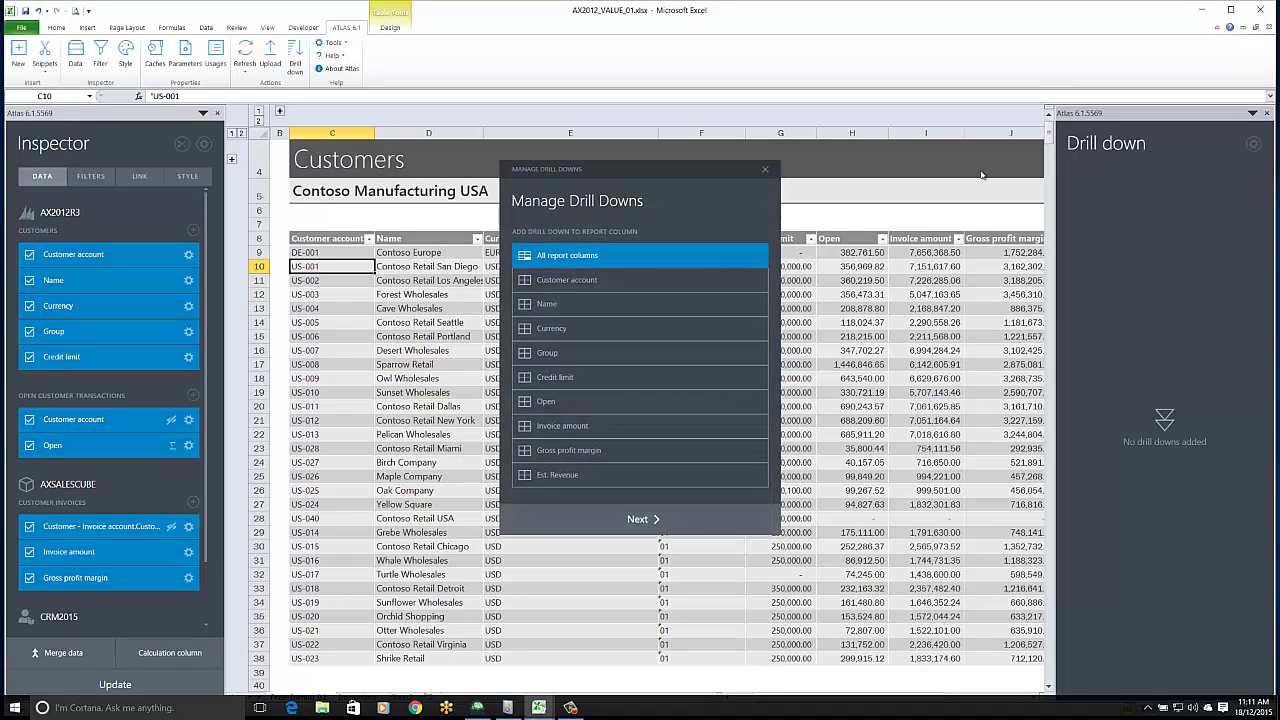
pyautogui.click(639, 521)
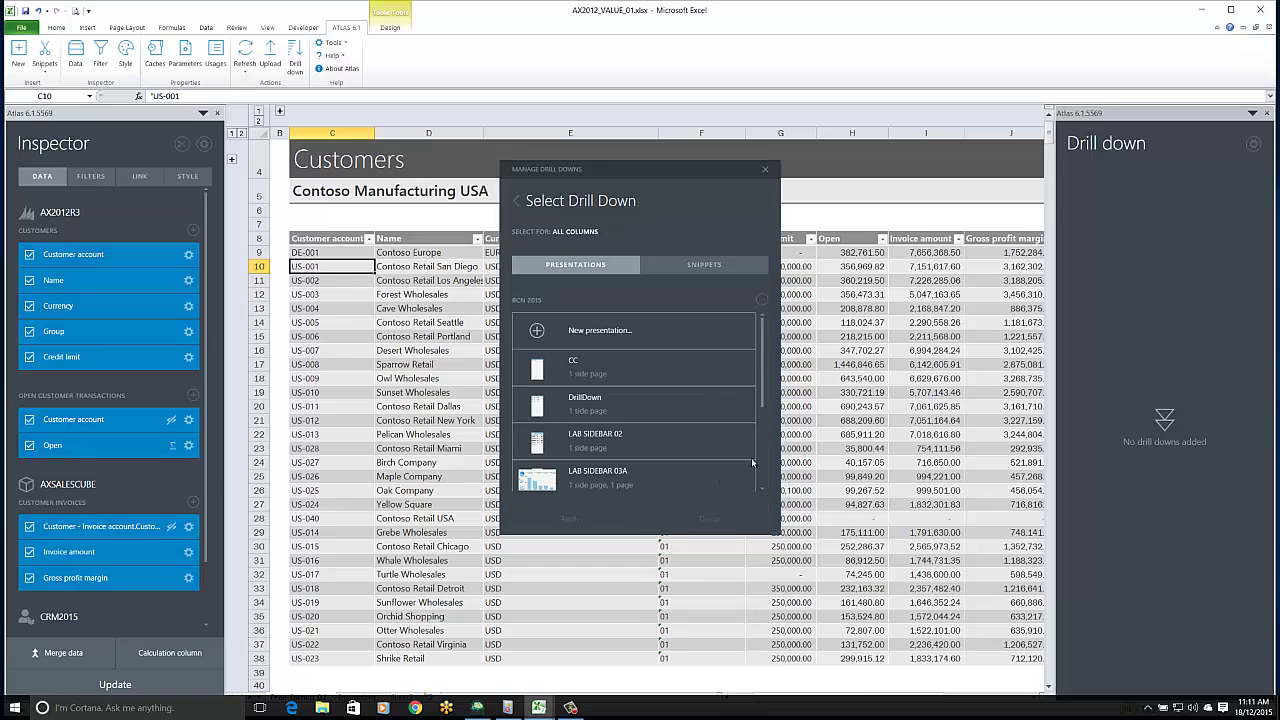
pyautogui.moveTo(764, 392); pyautogui.dragTo(764, 484)
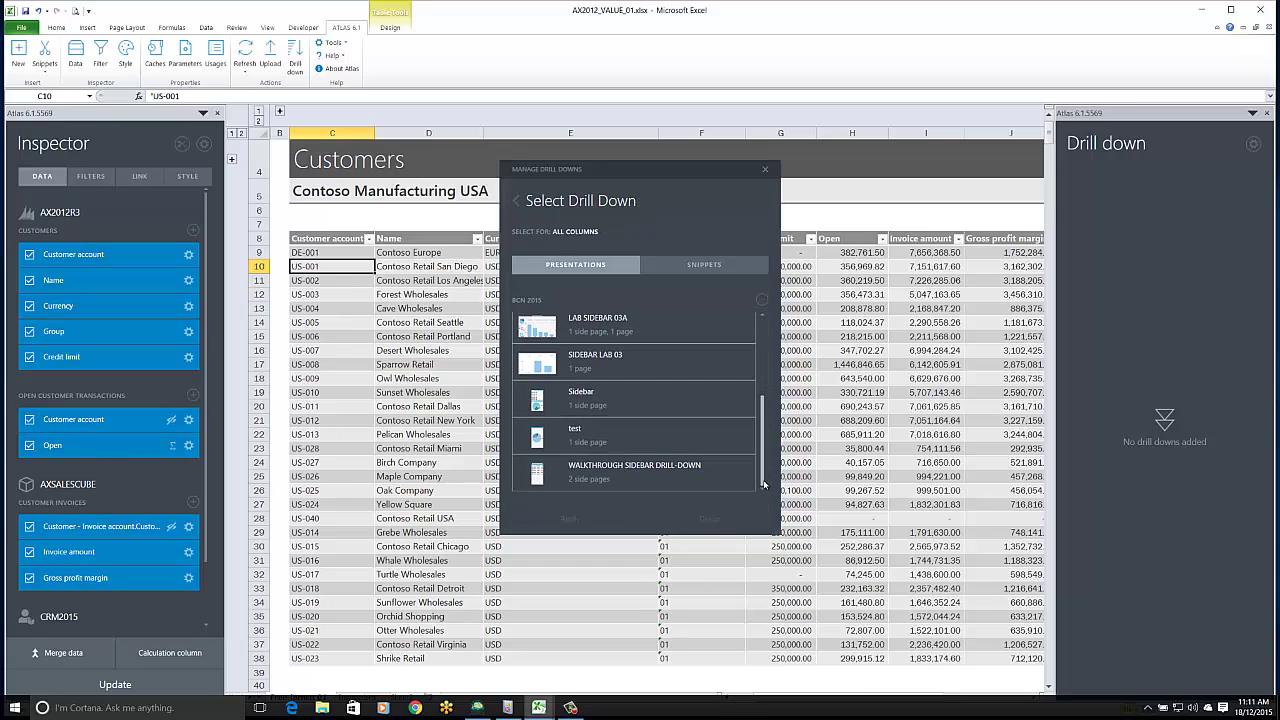
pyautogui.click(581, 410)
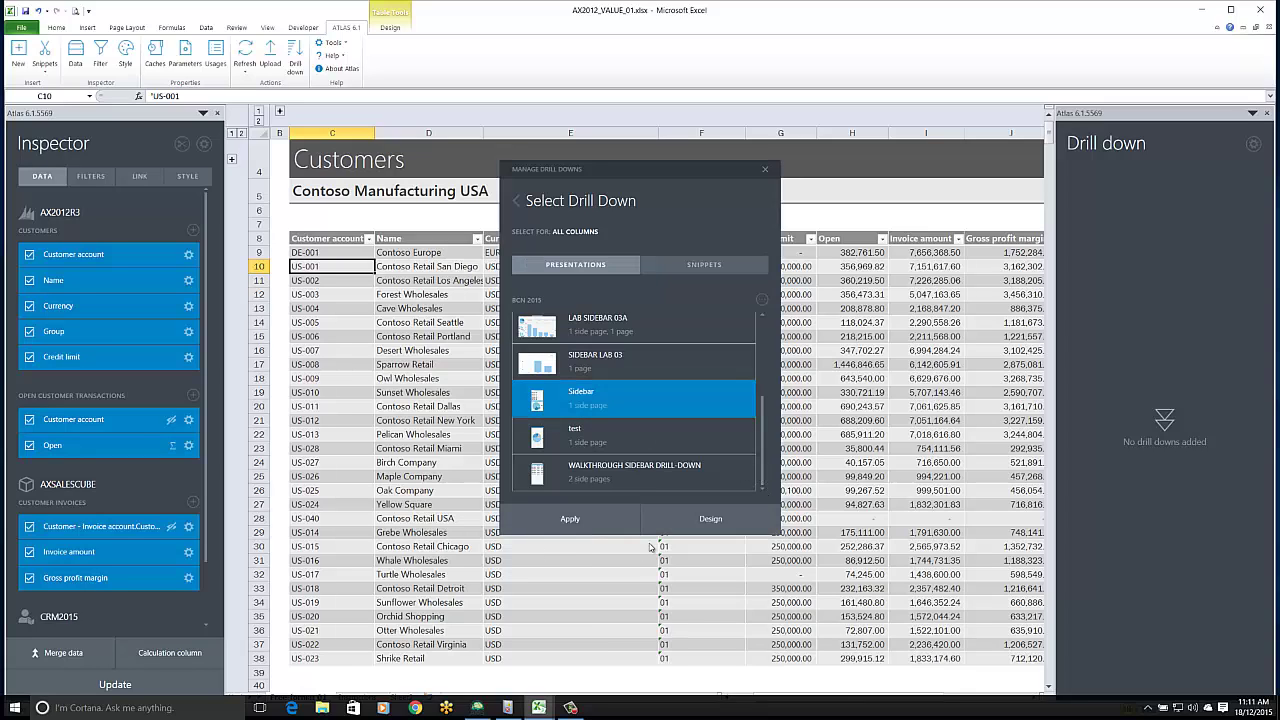
pyautogui.click(594, 520)
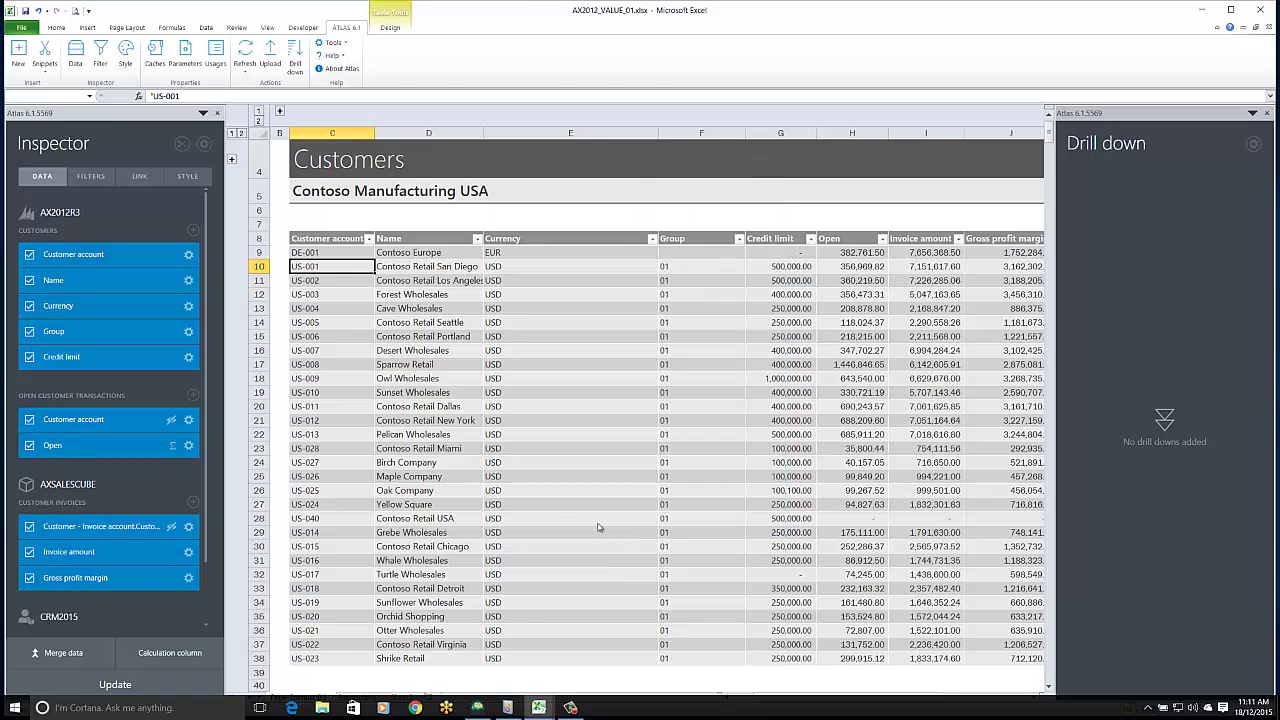
# Step: Examine the drill-down's open invoices and sales by category for Cave Wholesales, Sunset Wholesales and Contoso Retail New York
pyautogui.click(332, 307)
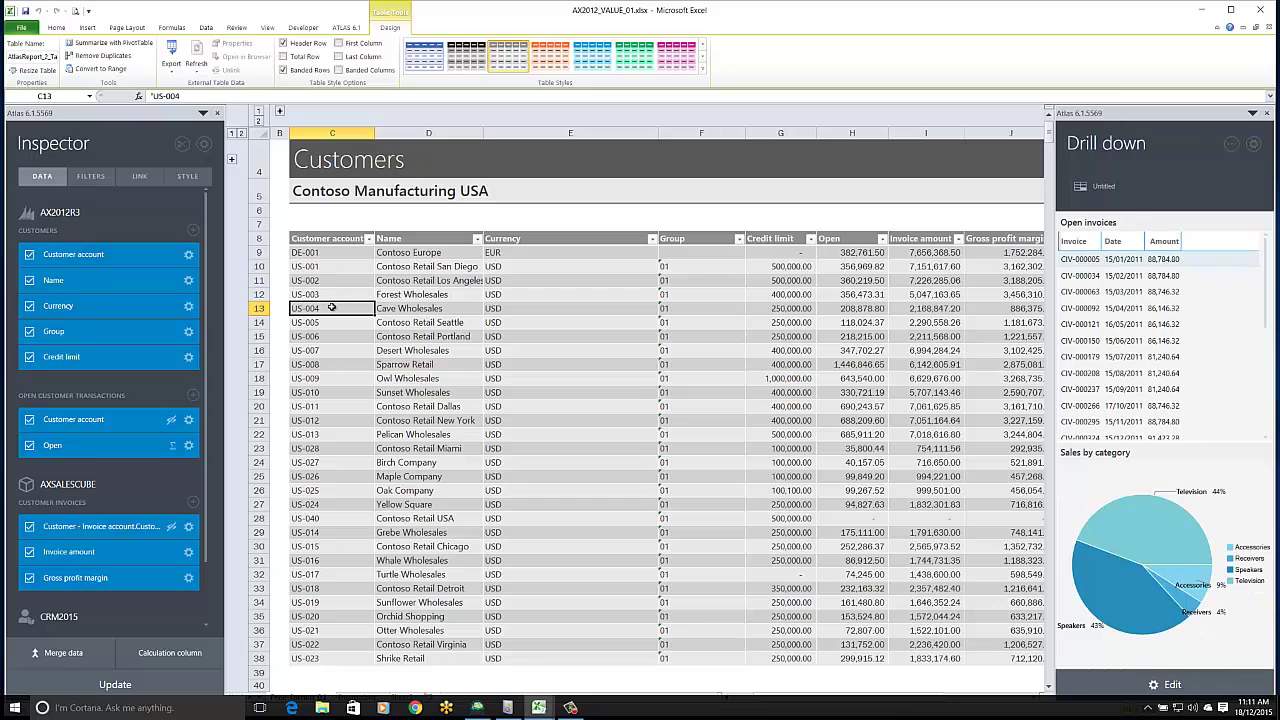
pyautogui.click(324, 394)
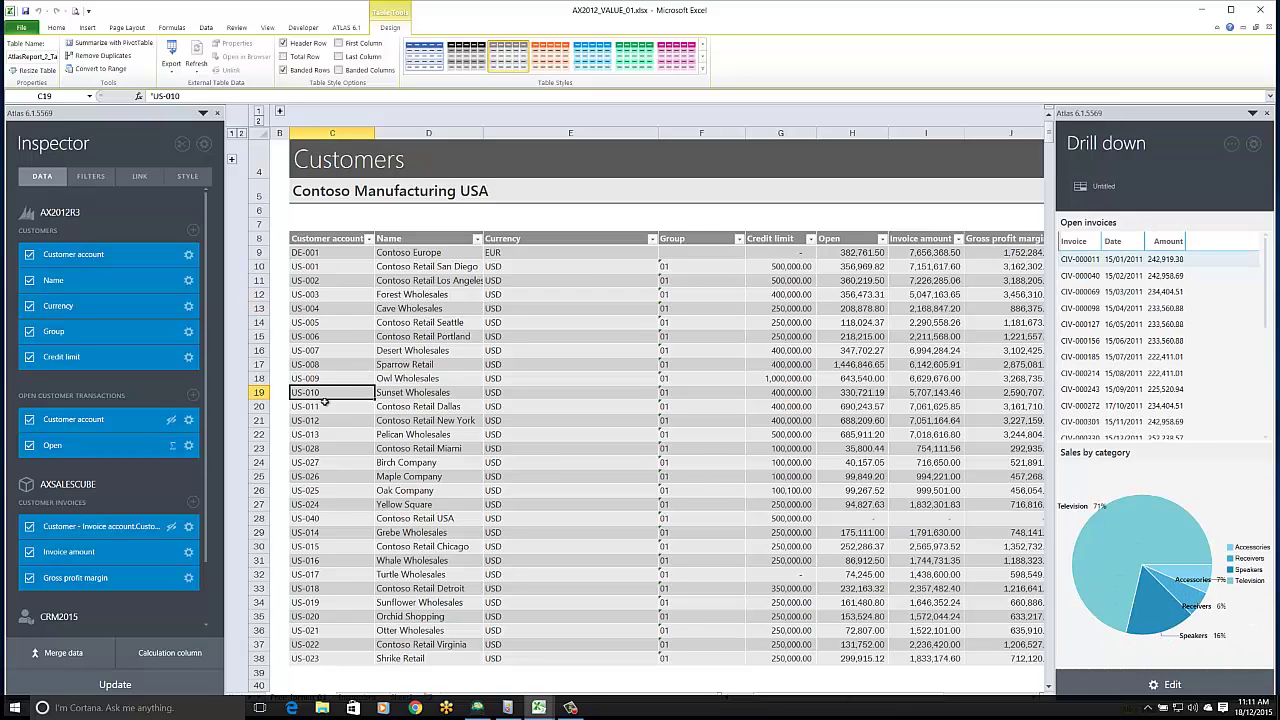
pyautogui.click(347, 421)
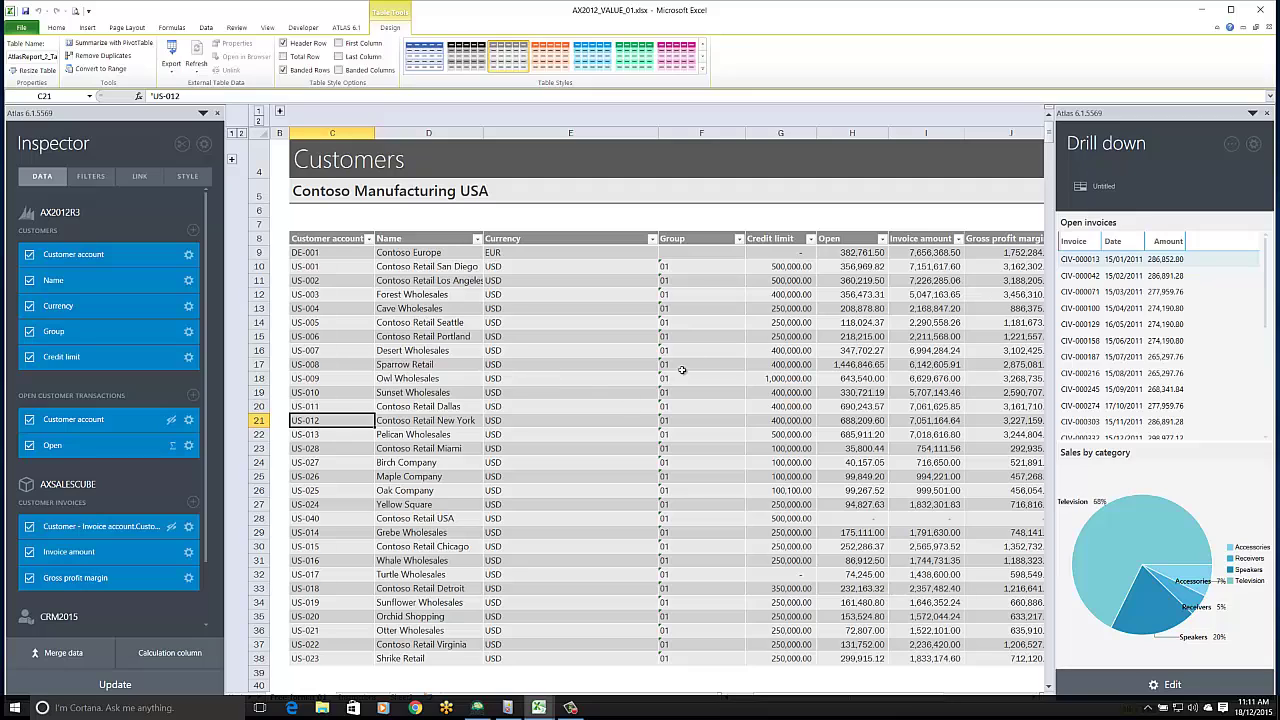
# Step: Set the credit limits of Contoso Retail San Diego and Contoso Retail Los Angeles to 250,000 and of Forest Wholesales to 200,000
pyautogui.click(779, 270)
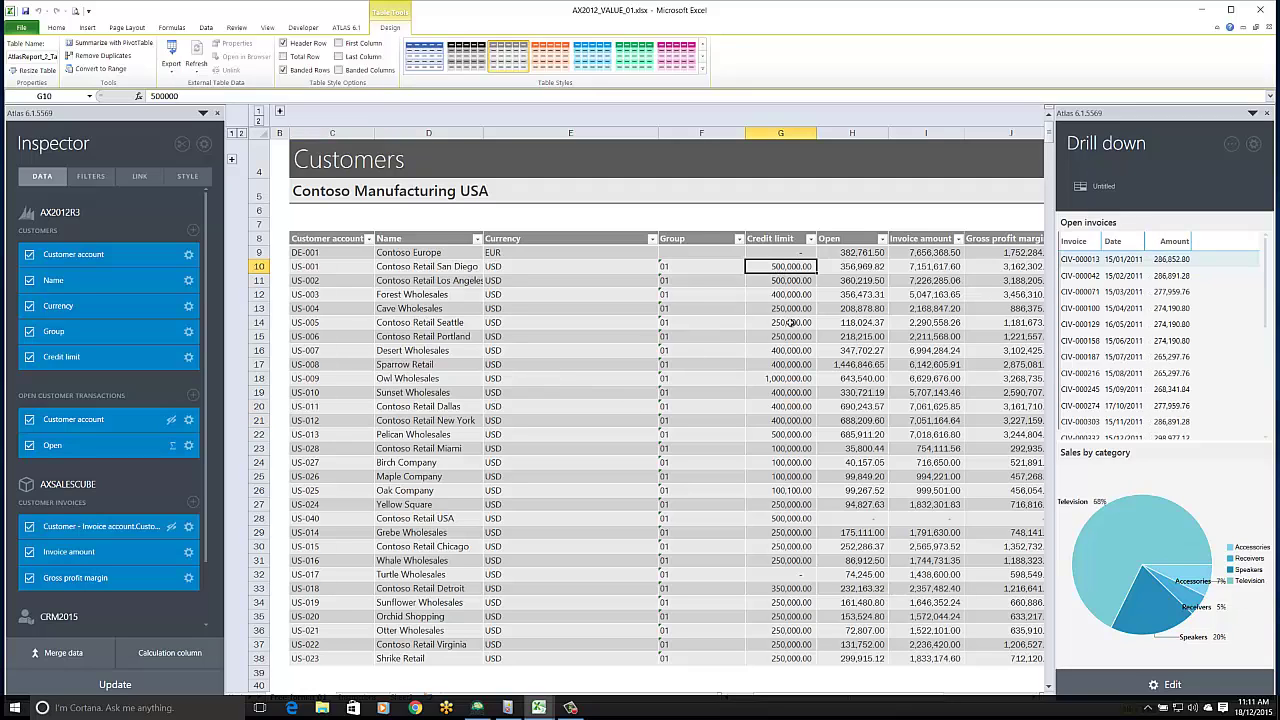
pyautogui.write('250,000')
pyautogui.press('Return')
pyautogui.write('2')
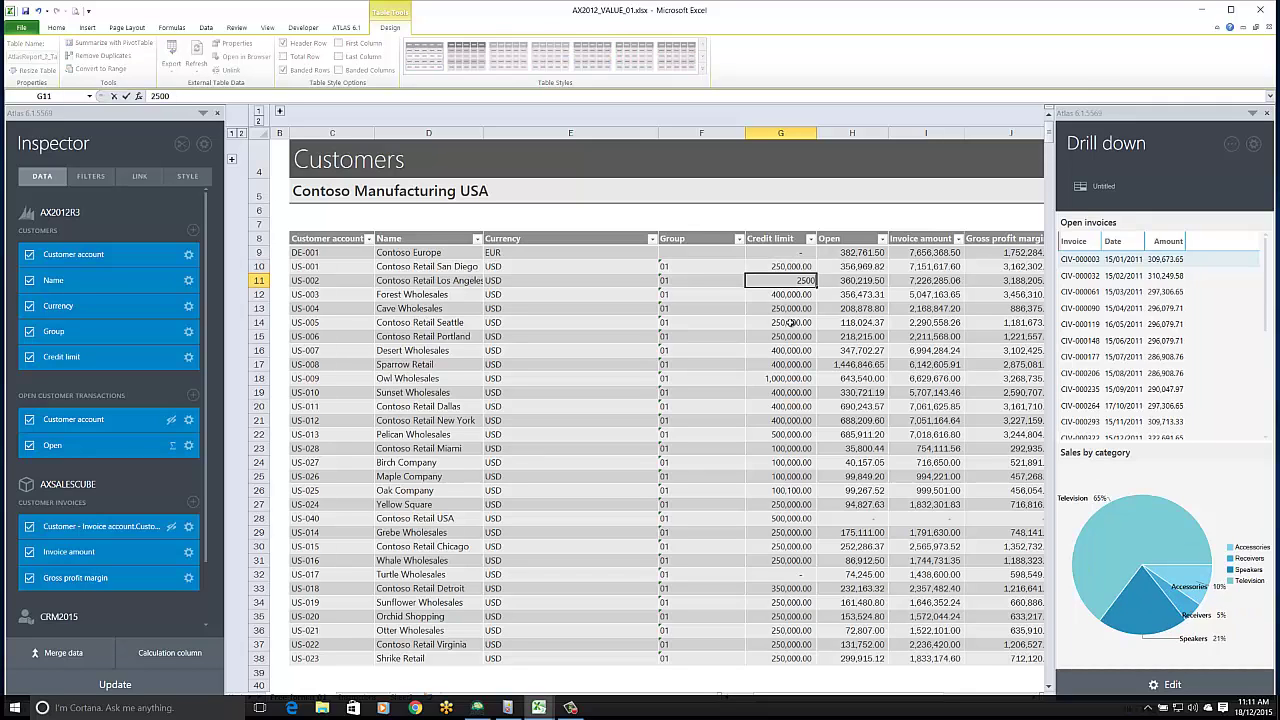
pyautogui.write('50,000')
pyautogui.press('Return')
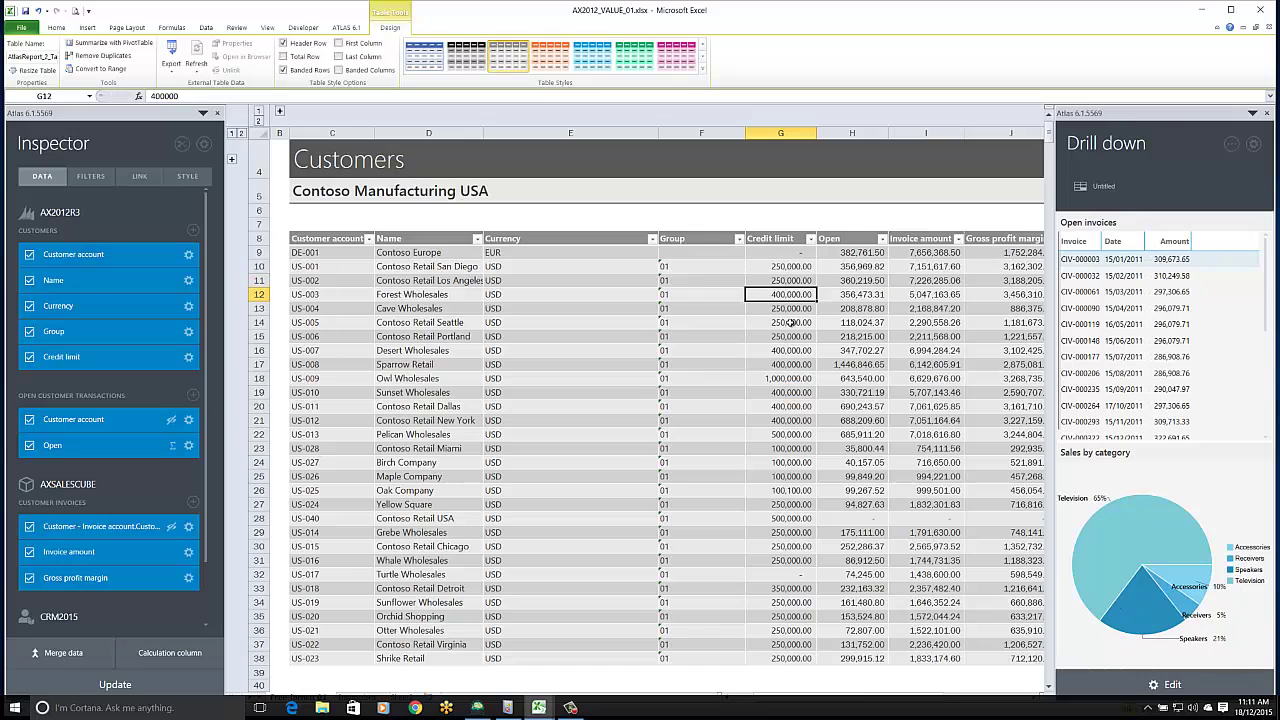
pyautogui.write('200000')
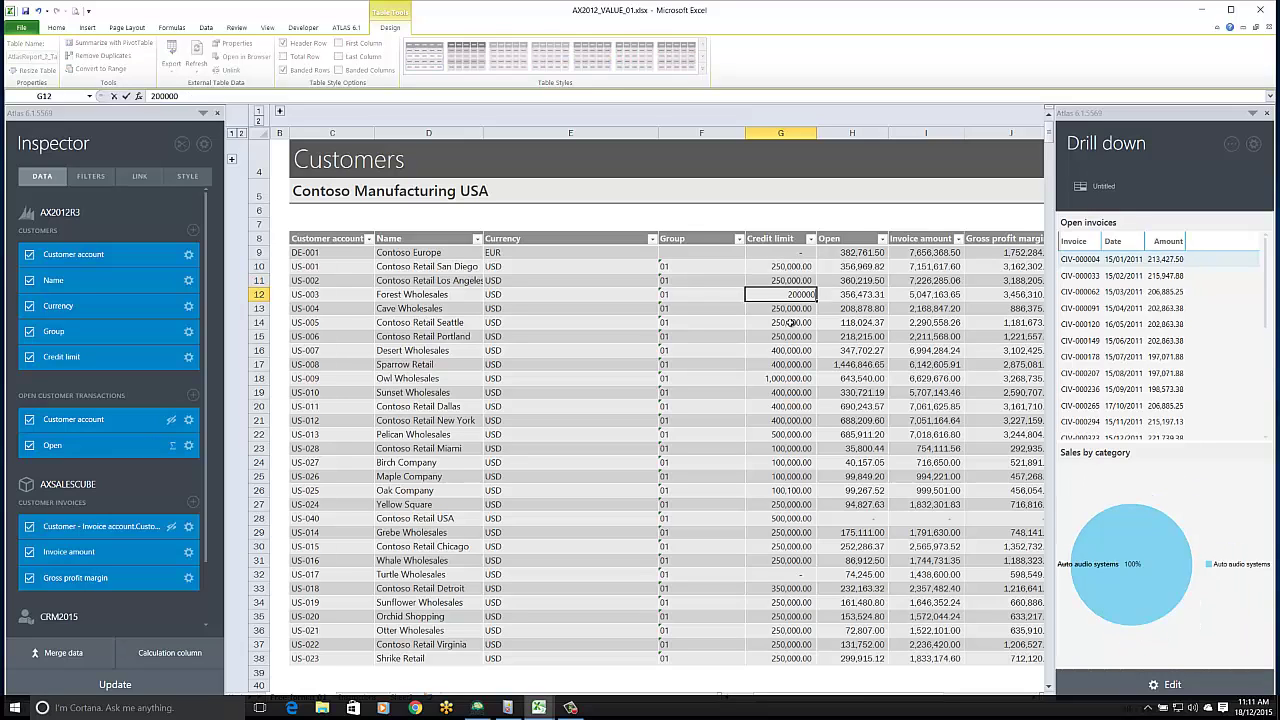
pyautogui.press('Return')
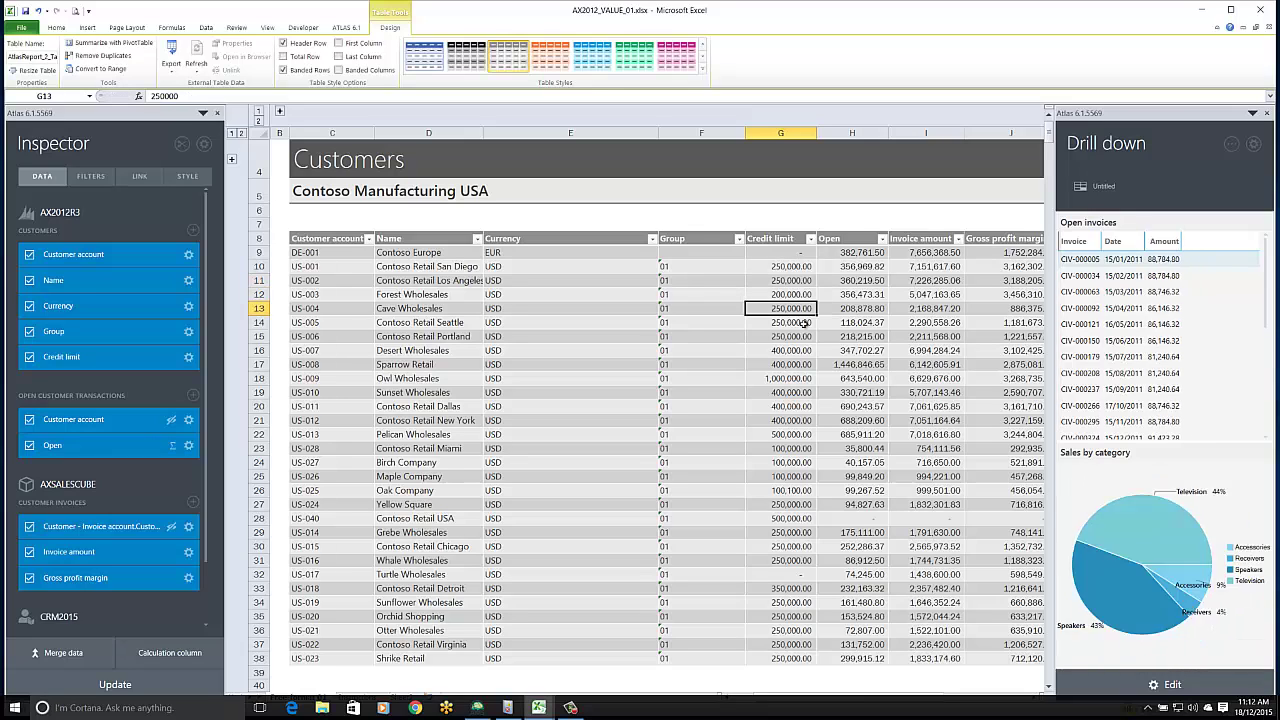
# Step: Close the drill-down view and add a new Atlas upload for the customer report
pyautogui.click(1267, 113)
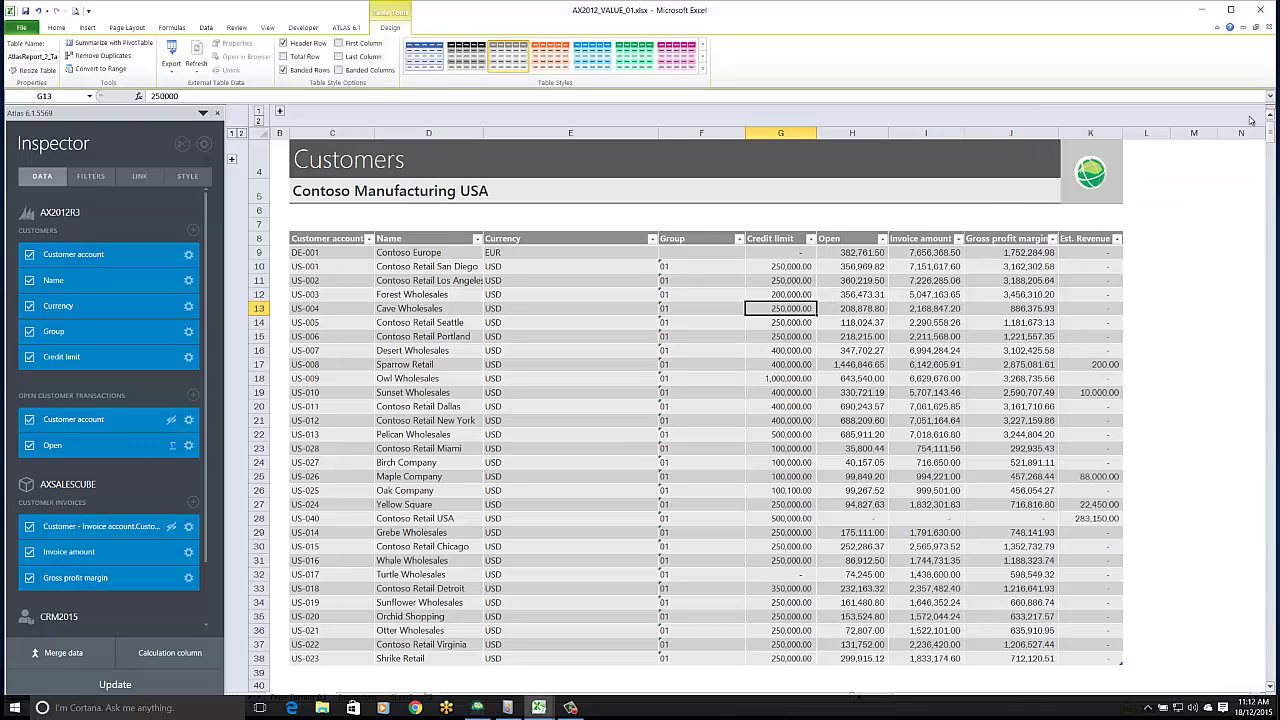
pyautogui.click(350, 27)
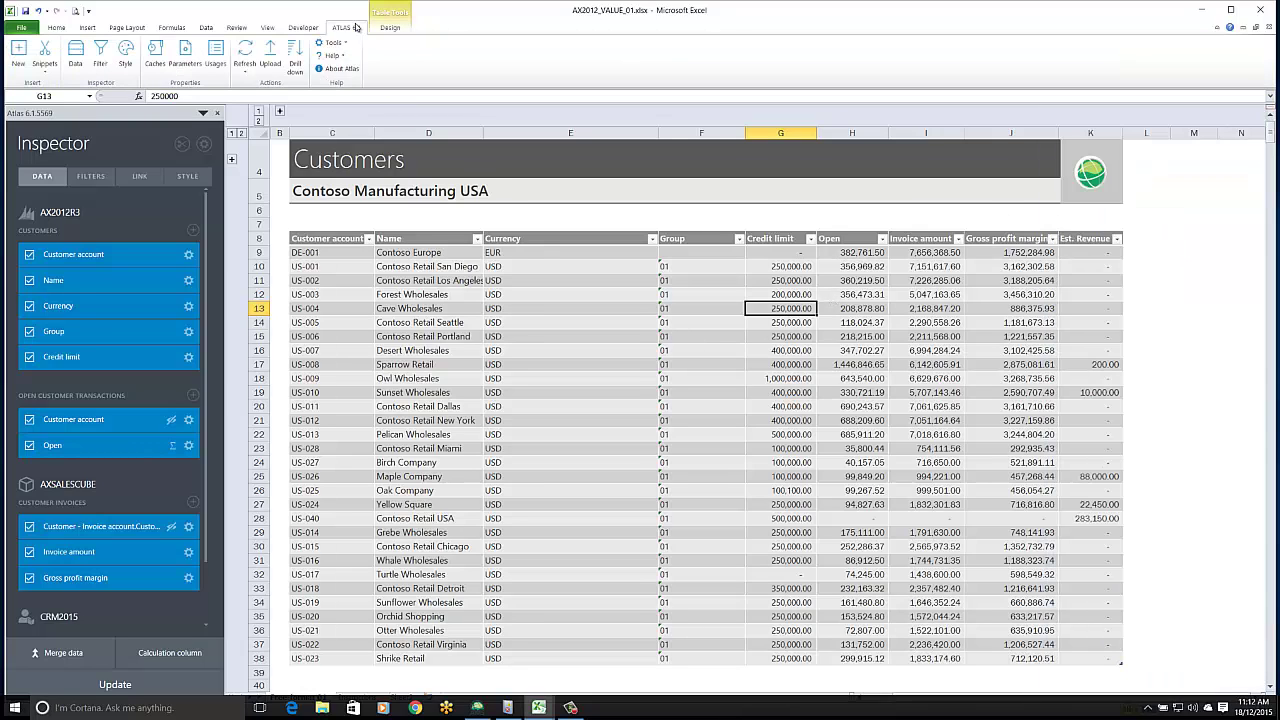
pyautogui.click(268, 55)
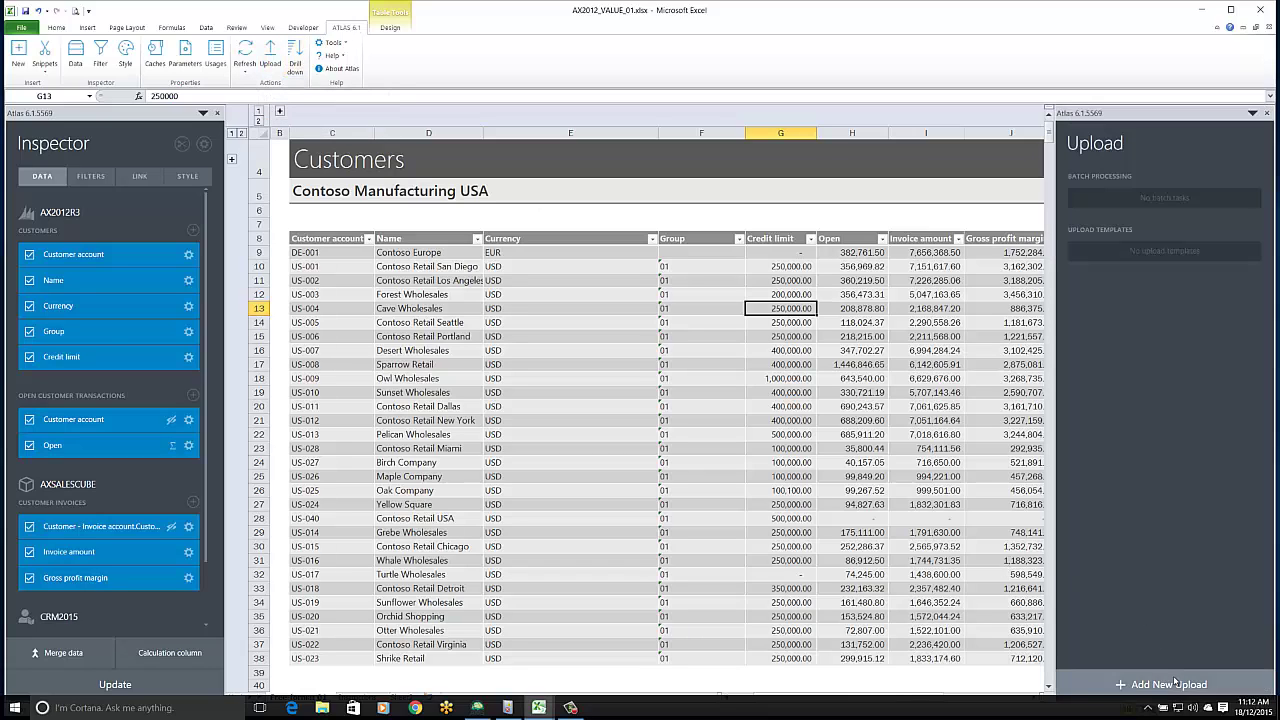
pyautogui.click(1176, 684)
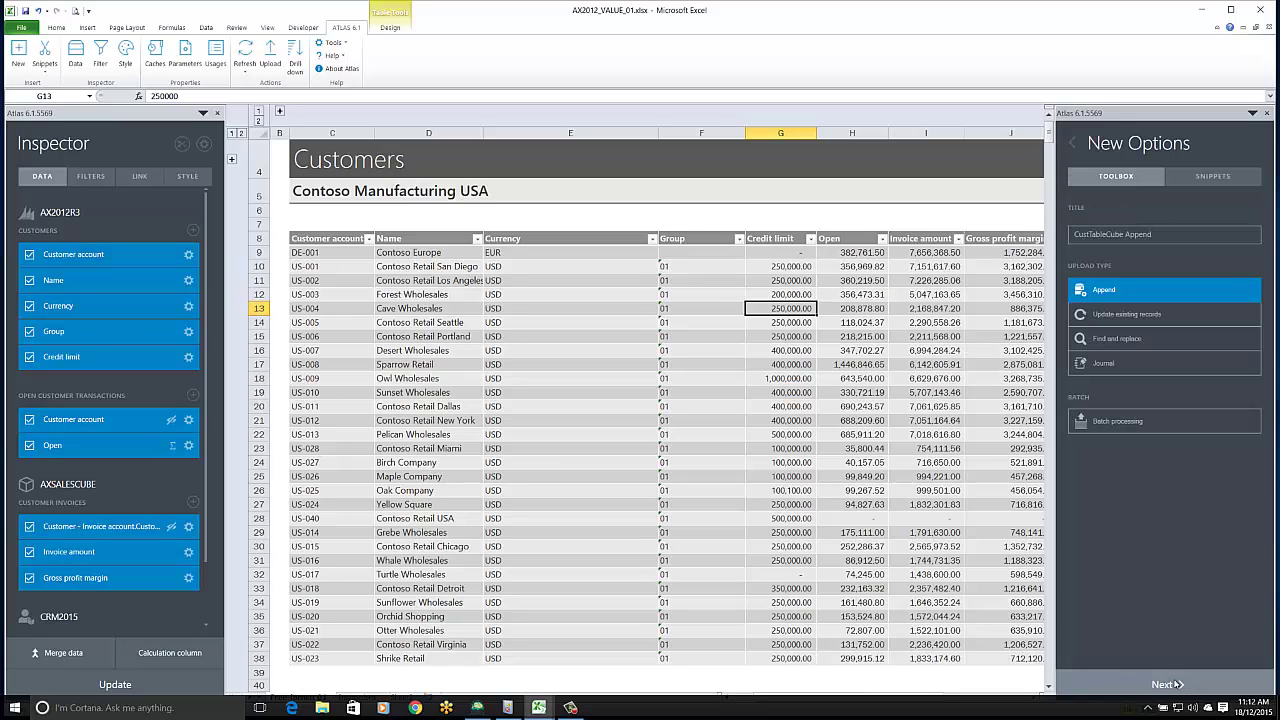
pyautogui.click(1112, 318)
pyautogui.moveTo(1173, 242); pyautogui.dragTo(1080, 240)
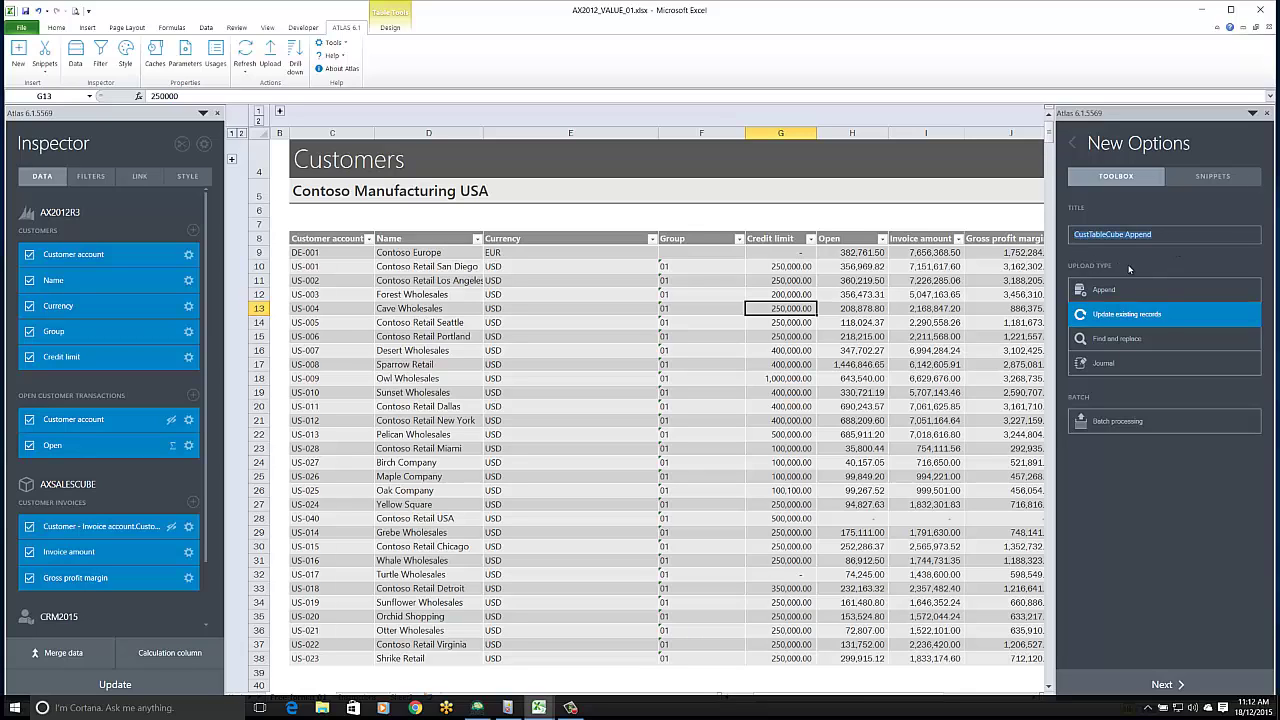
pyautogui.press('BackSpace')
pyautogui.write('UPDATE CRED')
# Step: Load the UPDATE CREDIT RATING upload snippet, run the upload for company USMF, and close the upload view
pyautogui.click(1196, 178)
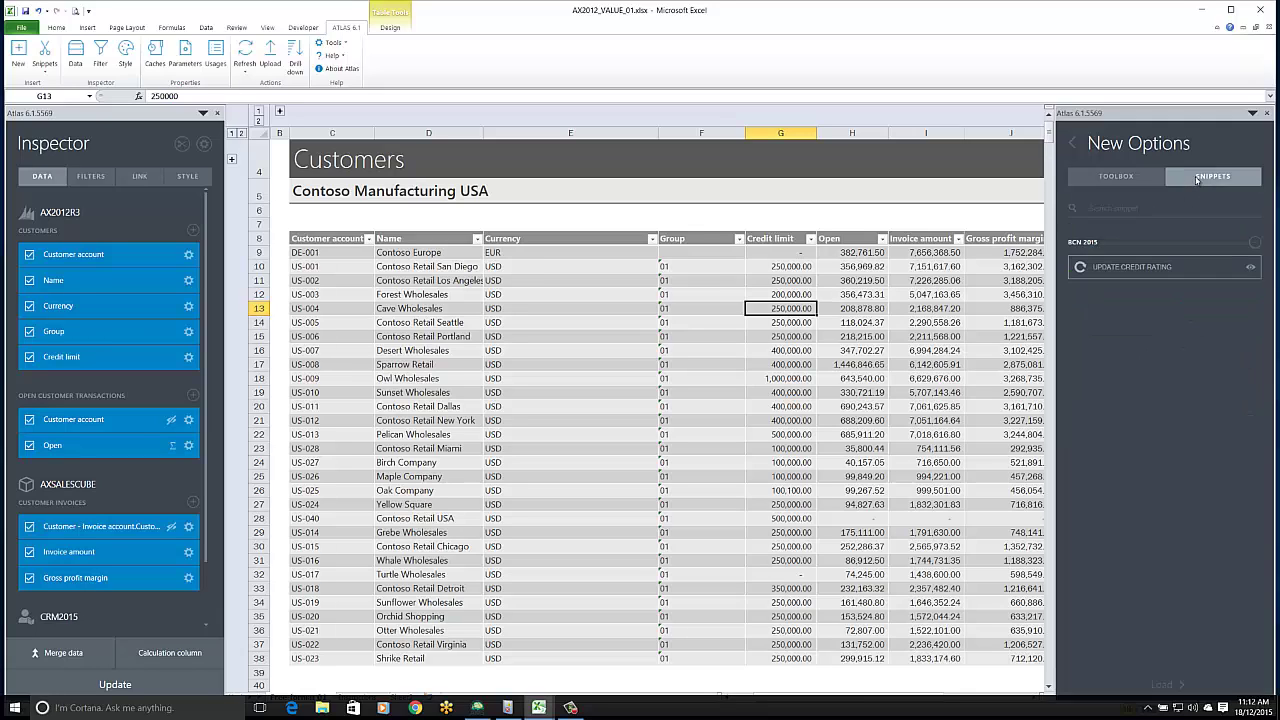
pyautogui.click(1172, 268)
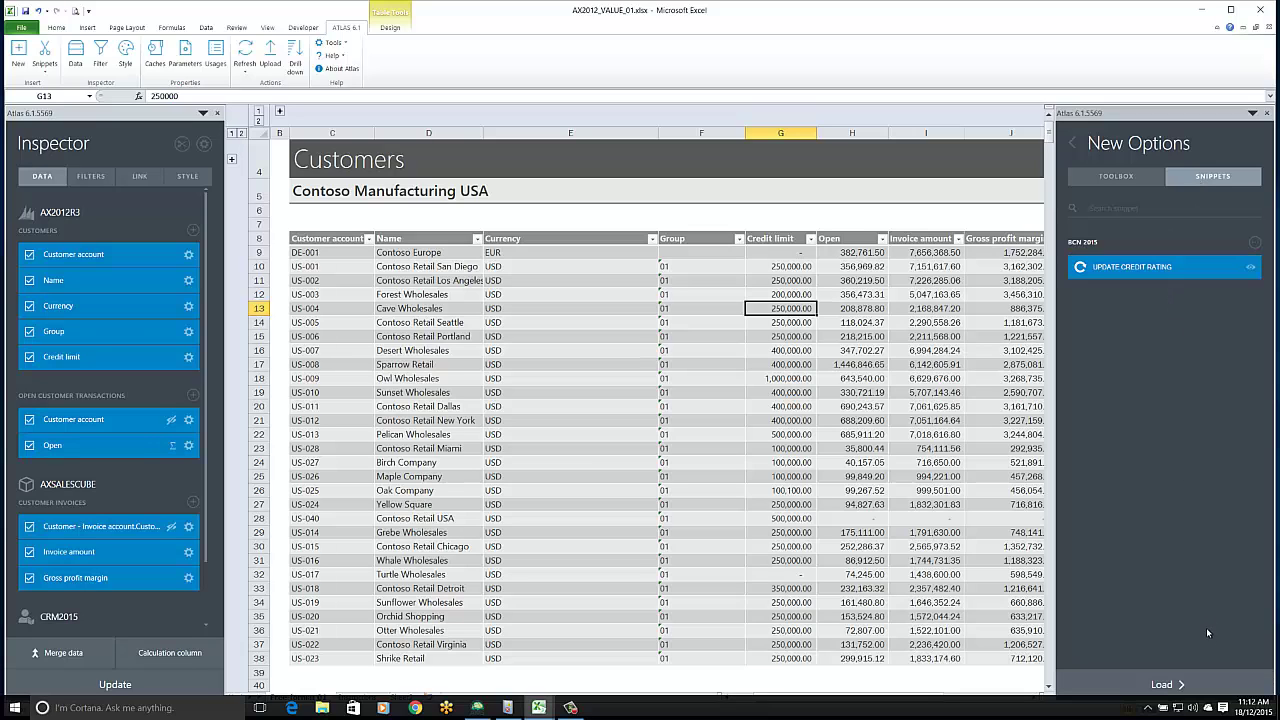
pyautogui.click(1190, 685)
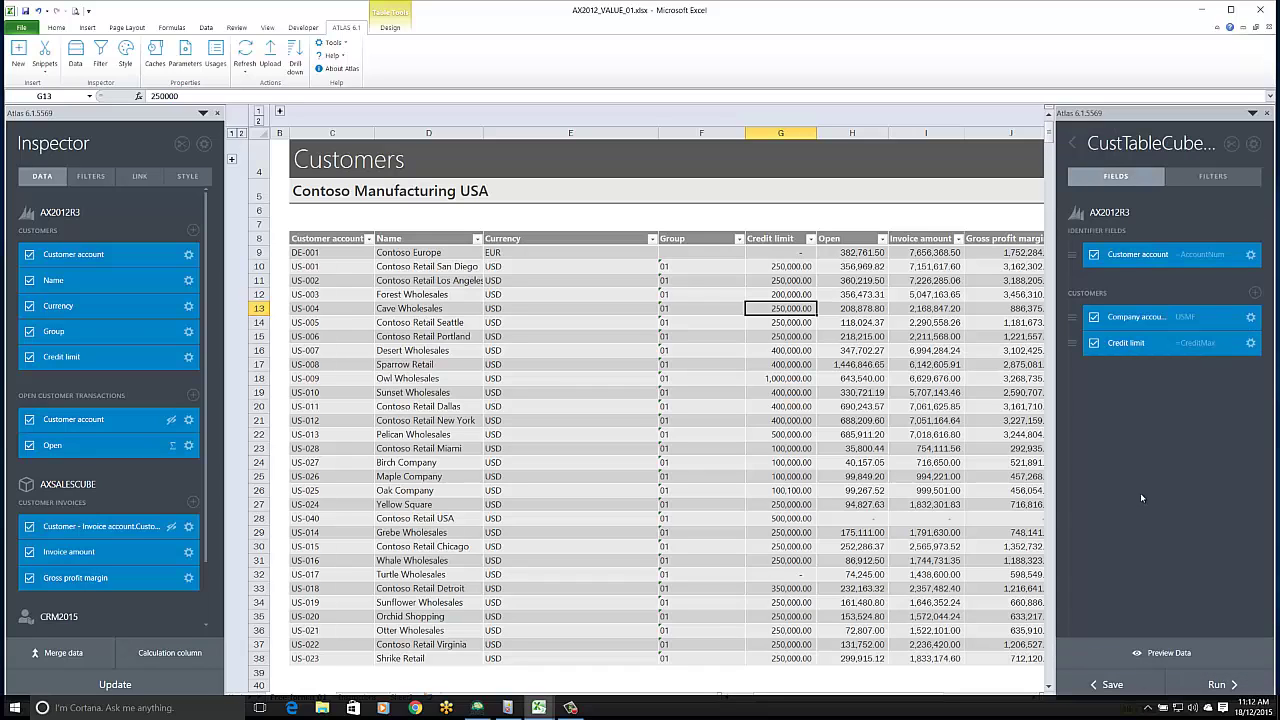
pyautogui.click(1215, 682)
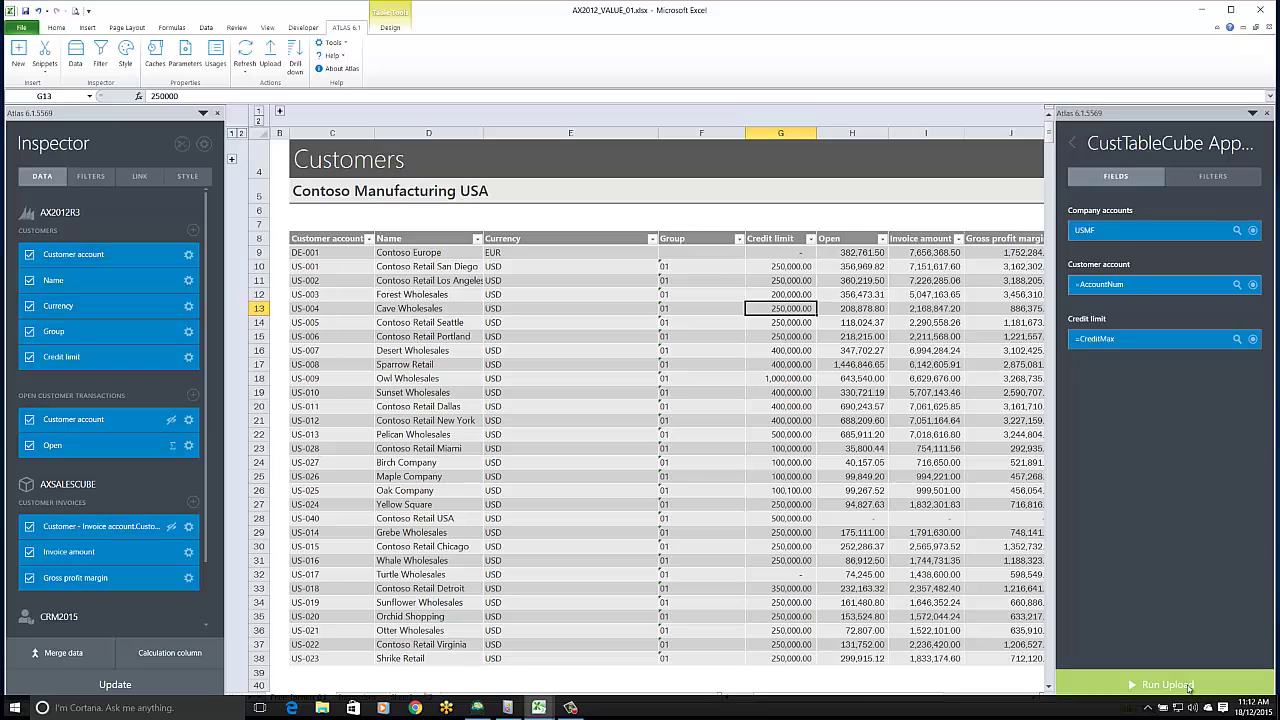
pyautogui.click(1188, 687)
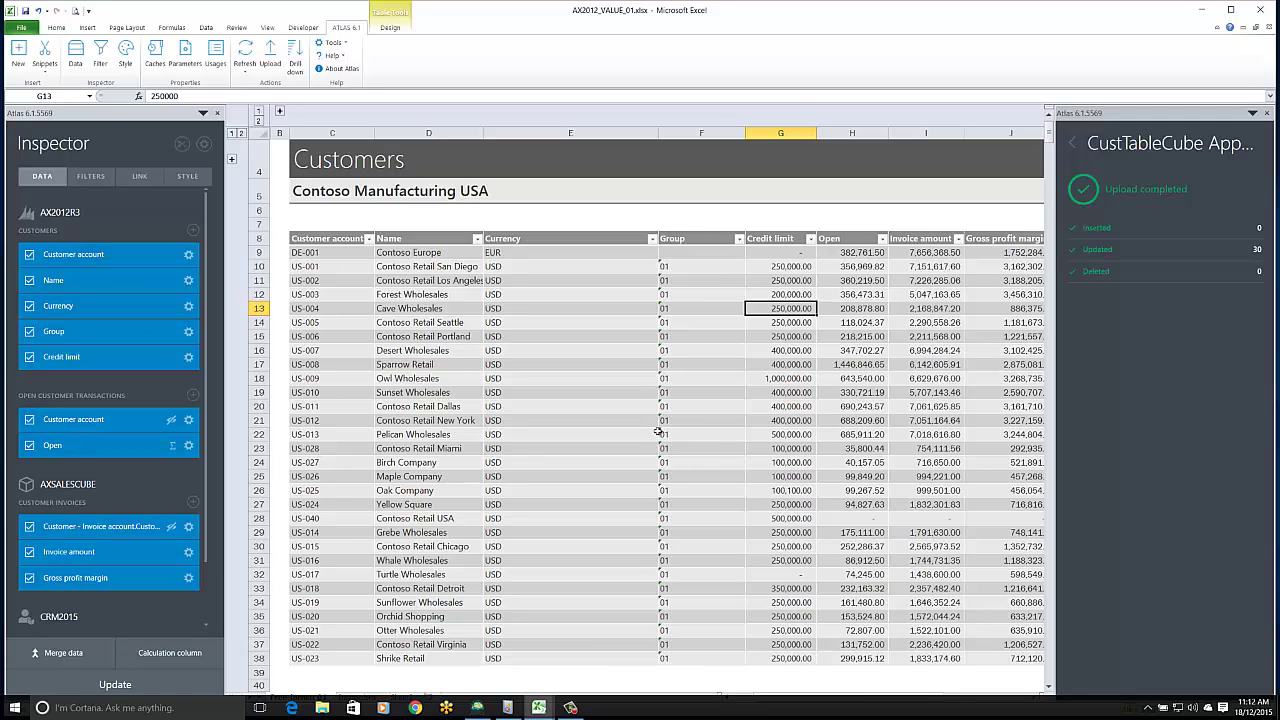
pyautogui.click(1267, 115)
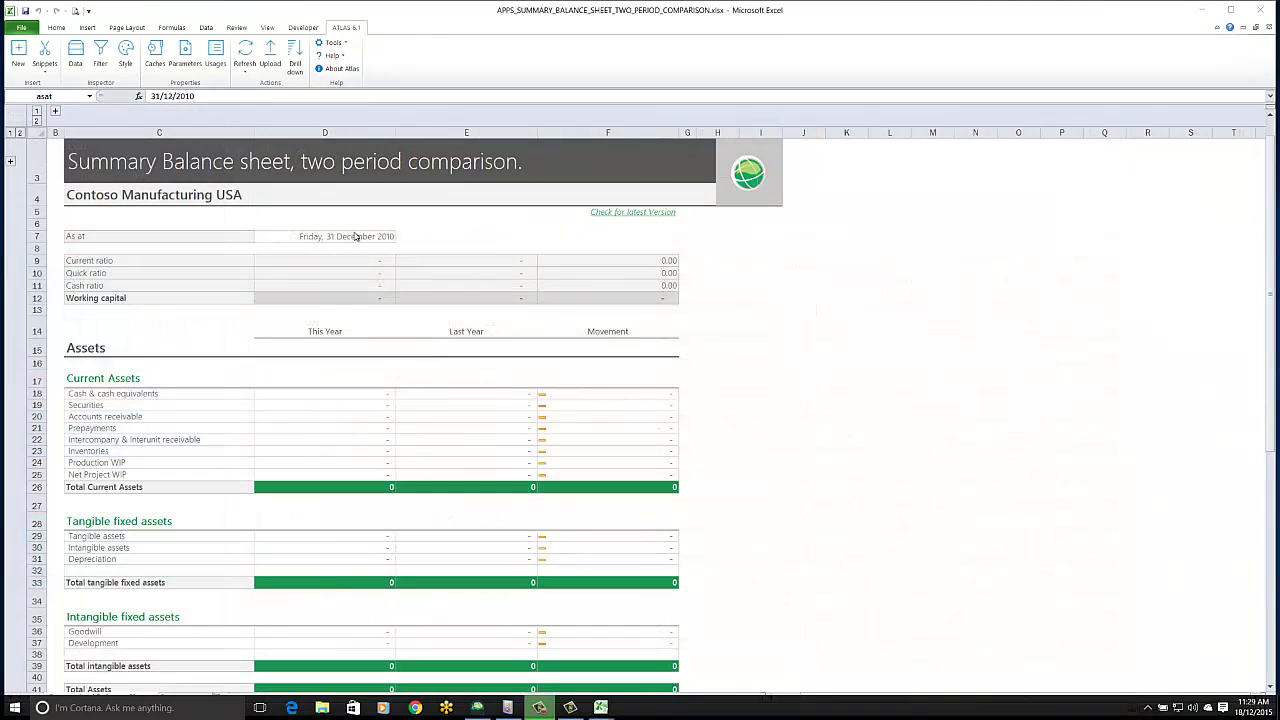
# Step: In the Summary Balance sheet workbook, set the As at date to 31/12/2012 and select this year's Cash & cash equivalents amount
pyautogui.press('F2')
pyautogui.press('BackSpace')
pyautogui.write('2')
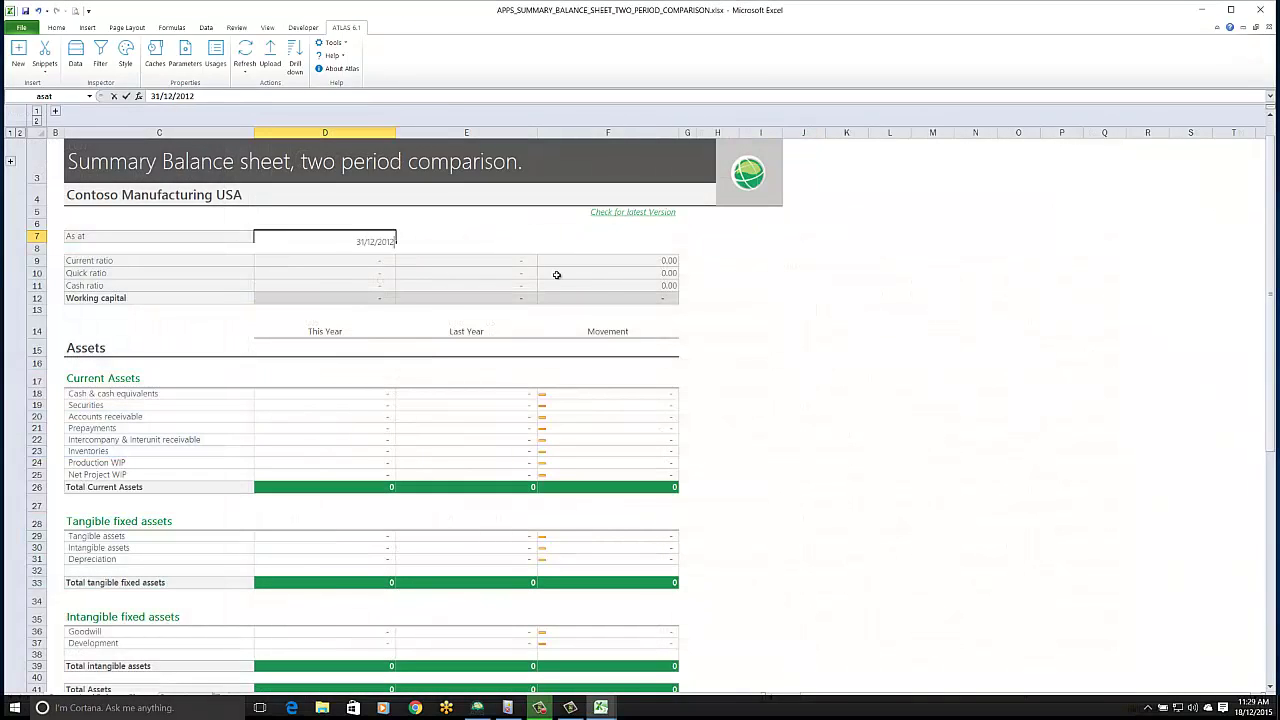
pyautogui.press('Return')
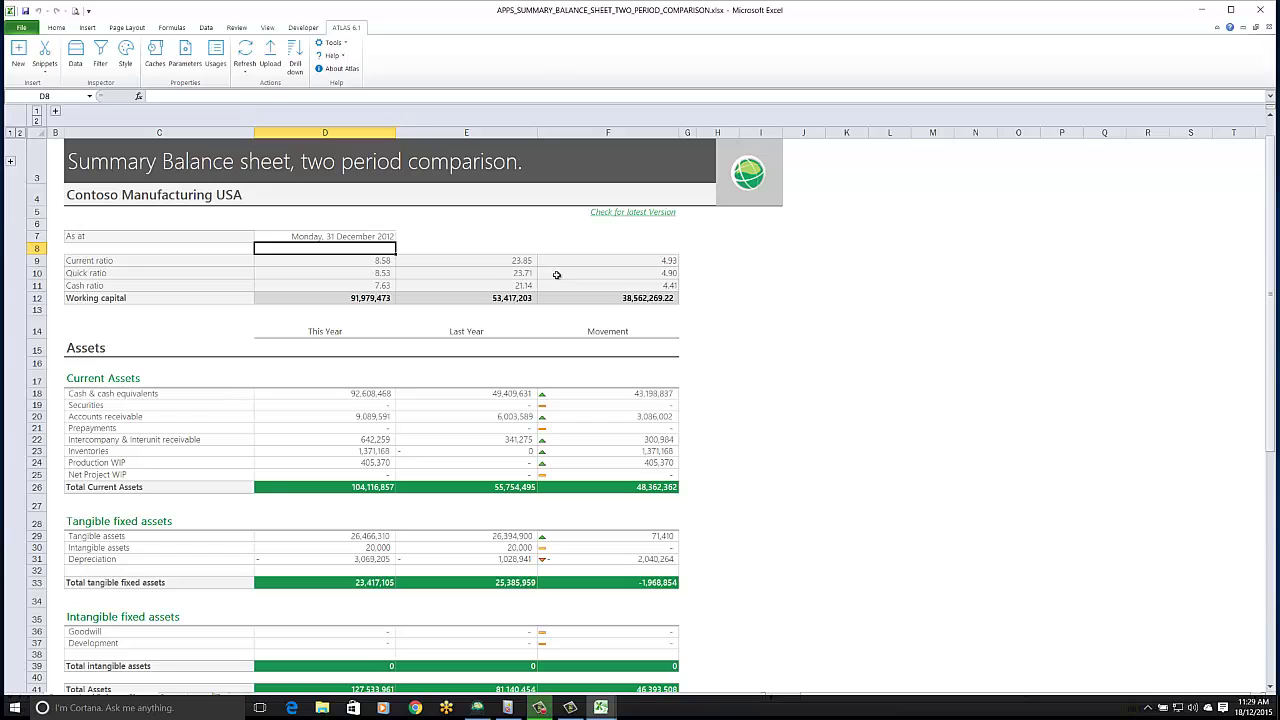
pyautogui.click(381, 394)
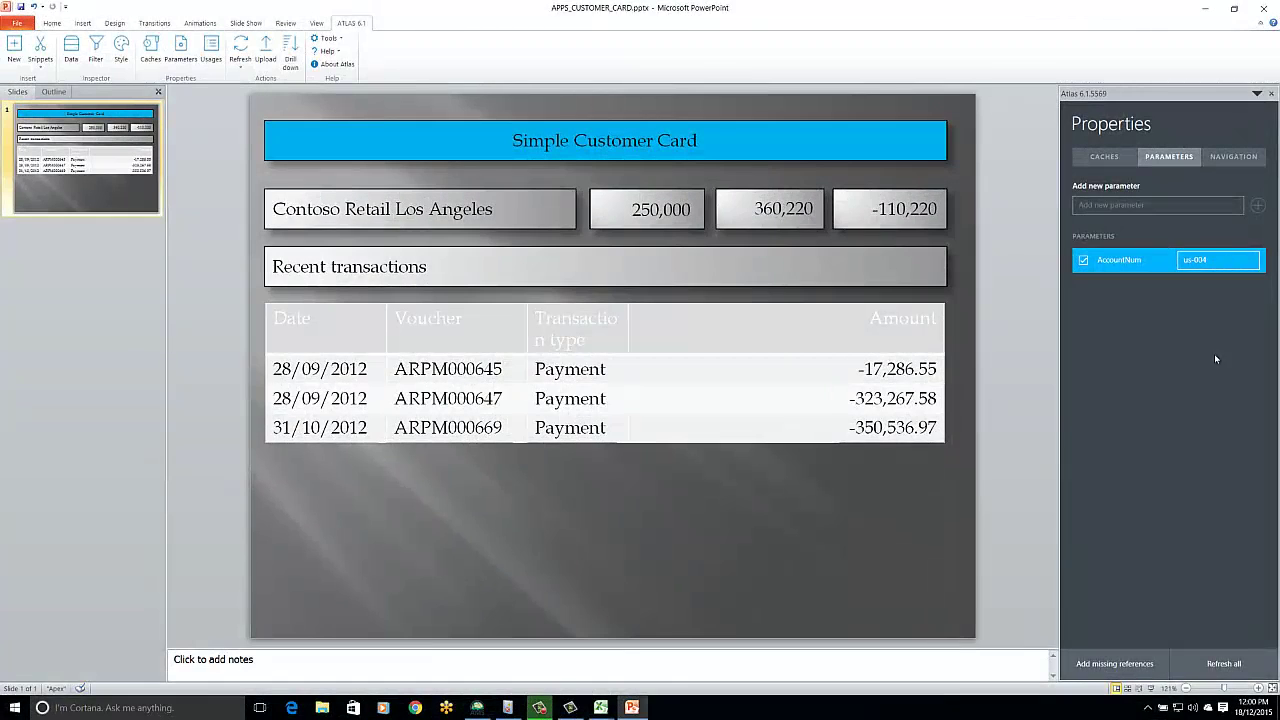
# Step: In the PowerPoint customer card, refresh all data with the AccountNum parameter set to Cave Wholesales' account, and again with Contoso Retail Portland's
pyautogui.press('Return')
pyautogui.click(1223, 663)
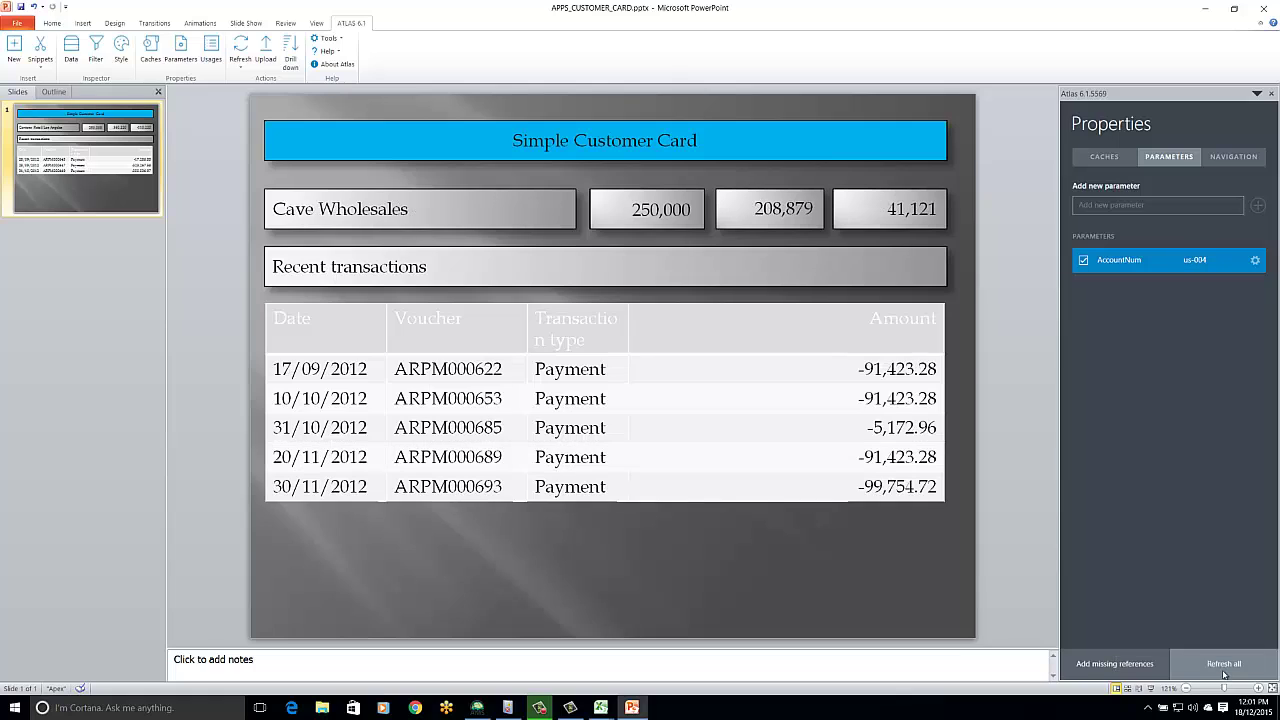
pyautogui.click(1222, 260)
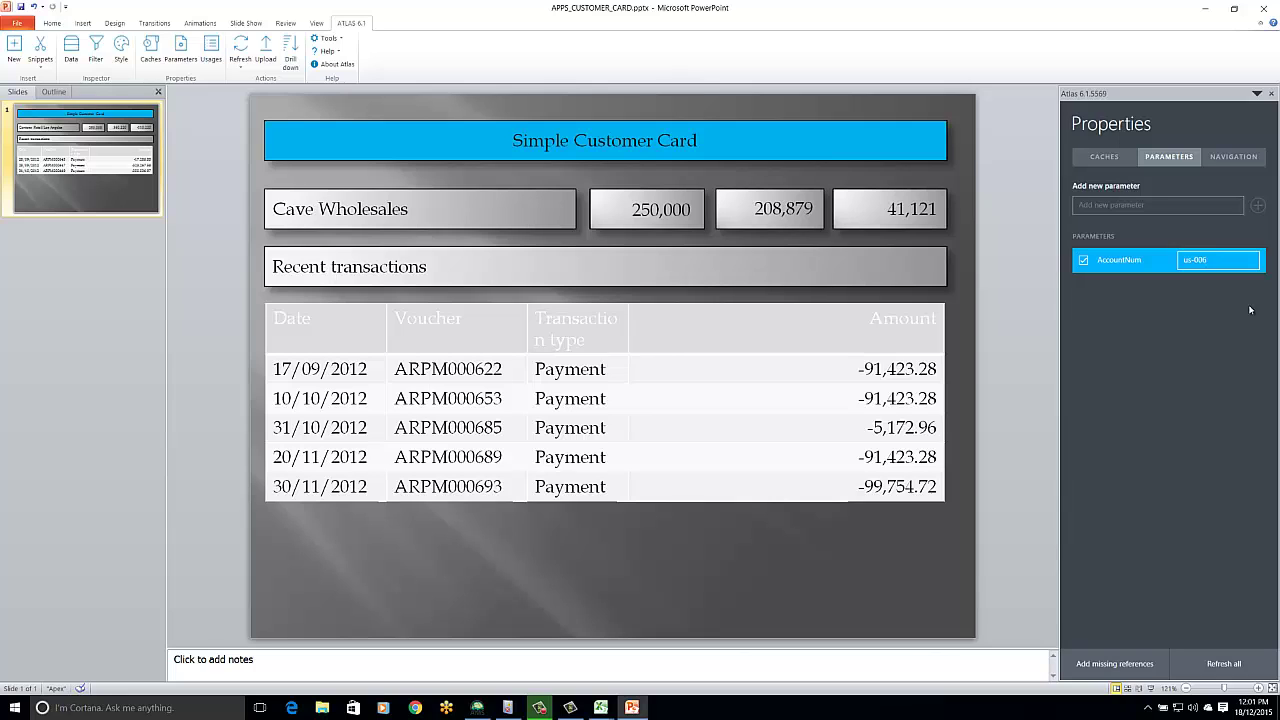
pyautogui.press('Return')
pyautogui.click(1220, 664)
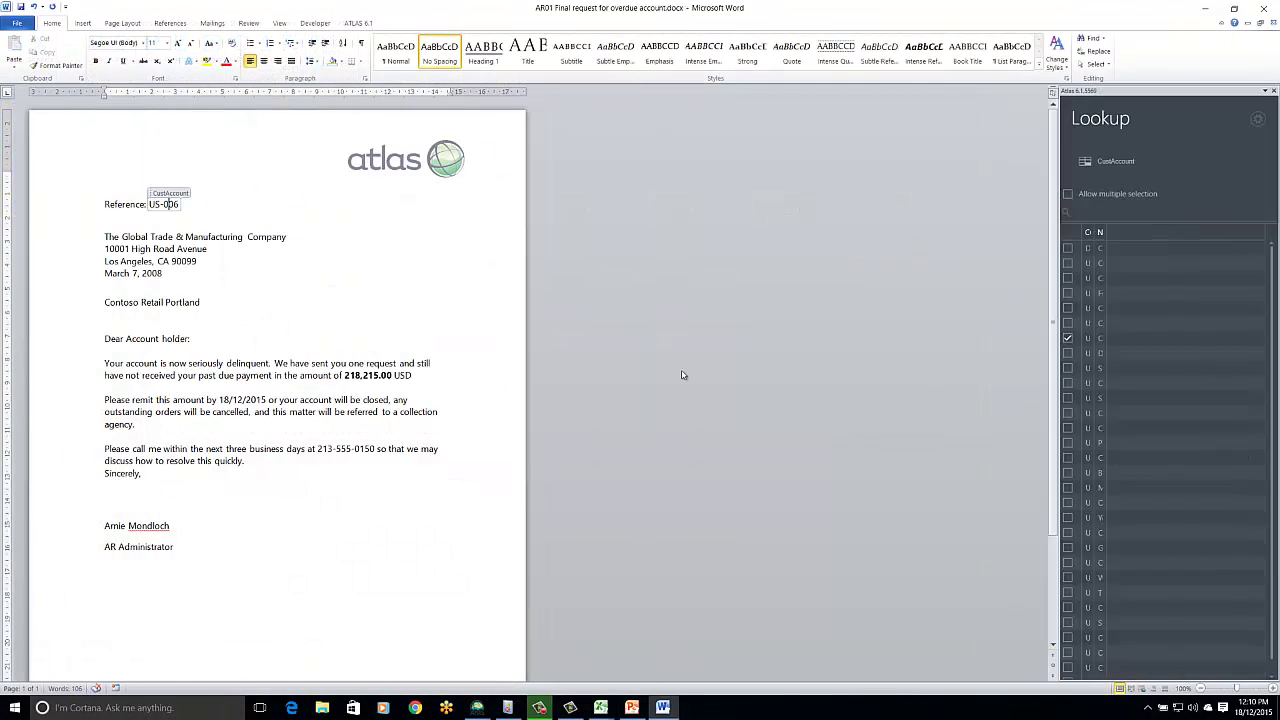
# Step: In the Word overdue-account letter, choose Cave Wholesales as the customer account in the CustAccount lookup
pyautogui.click(1068, 309)
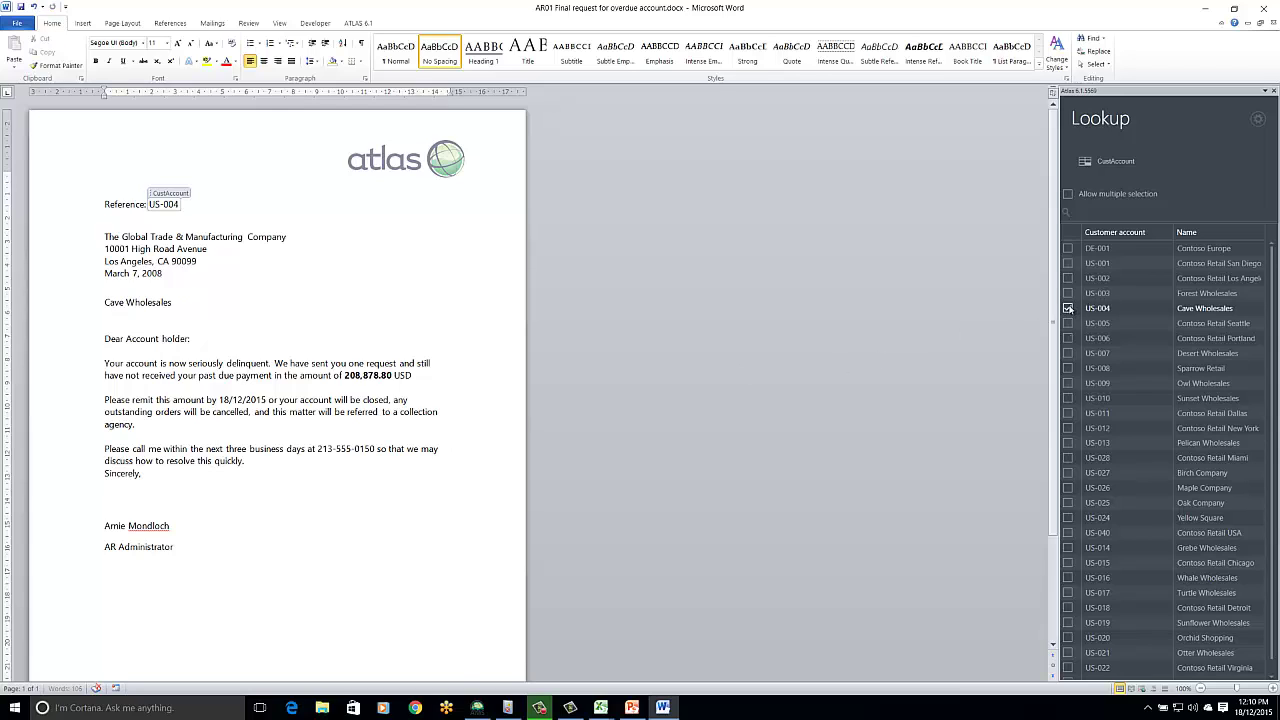